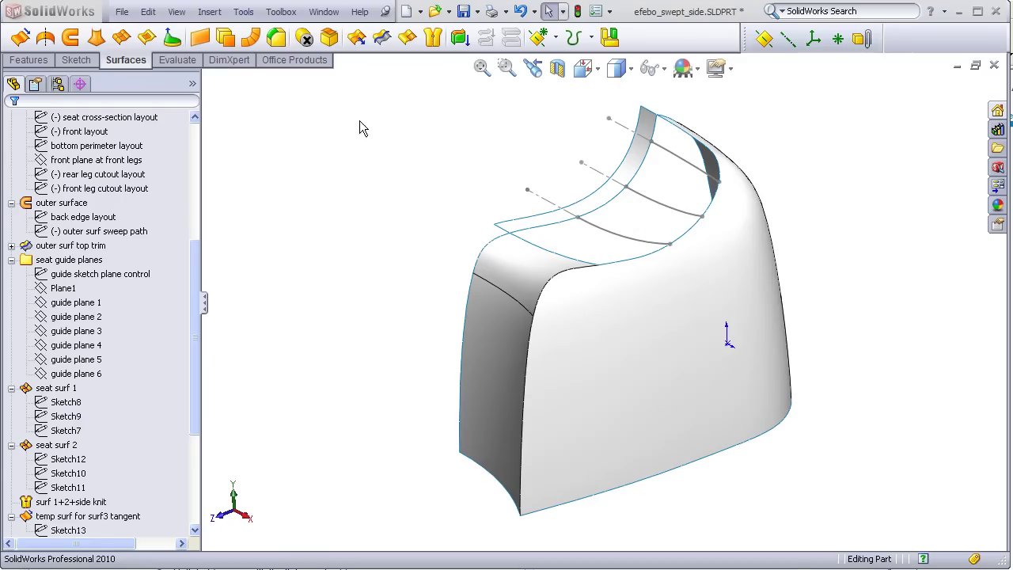
- Select the three seat-gap edges as the fill surface's patch boundary
{"action": "left_click", "coordinate": [147, 37]}
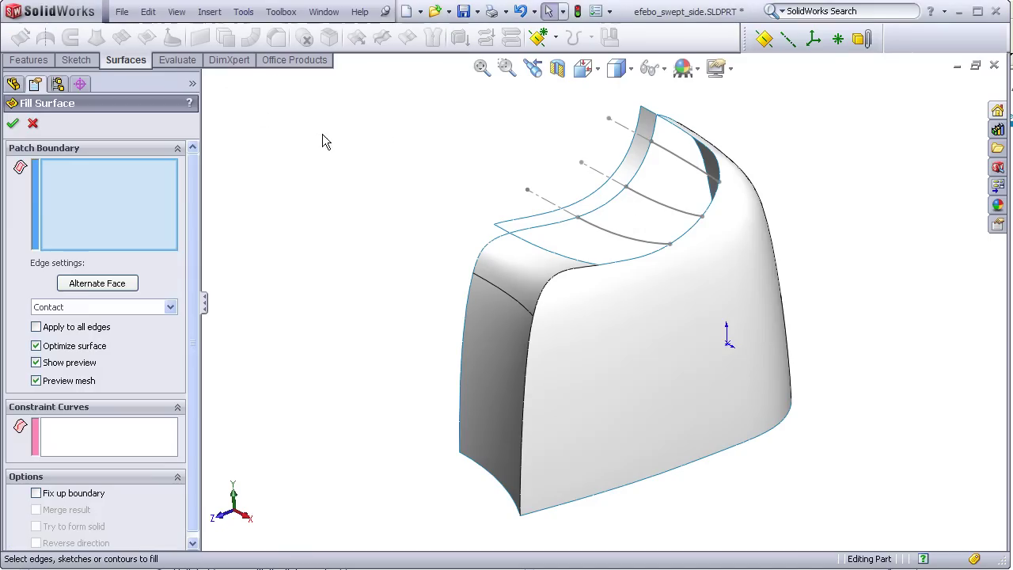
{"action": "left_click", "coordinate": [644, 166]}
{"action": "left_click", "coordinate": [669, 197]}
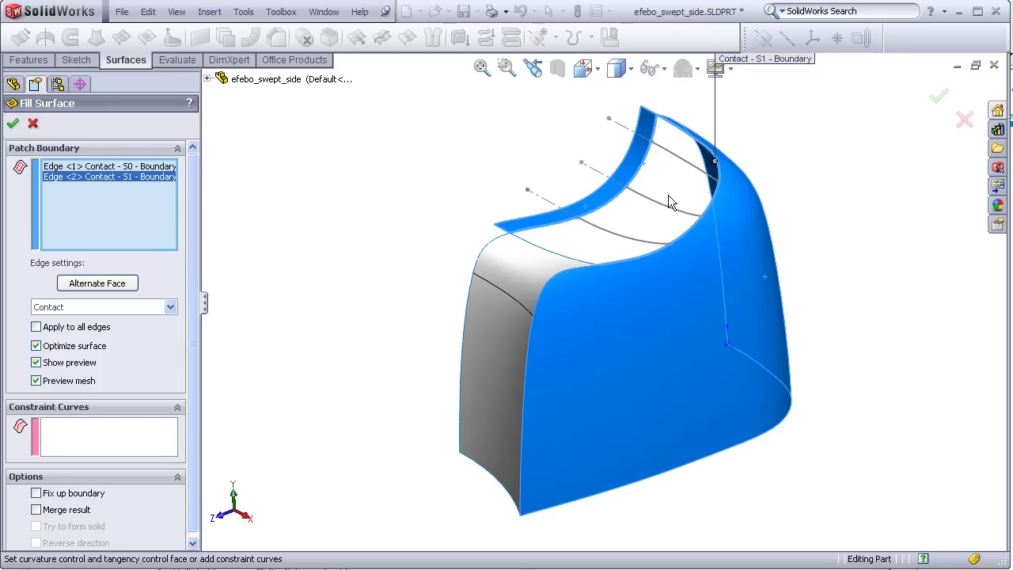
{"action": "left_click", "coordinate": [559, 253]}
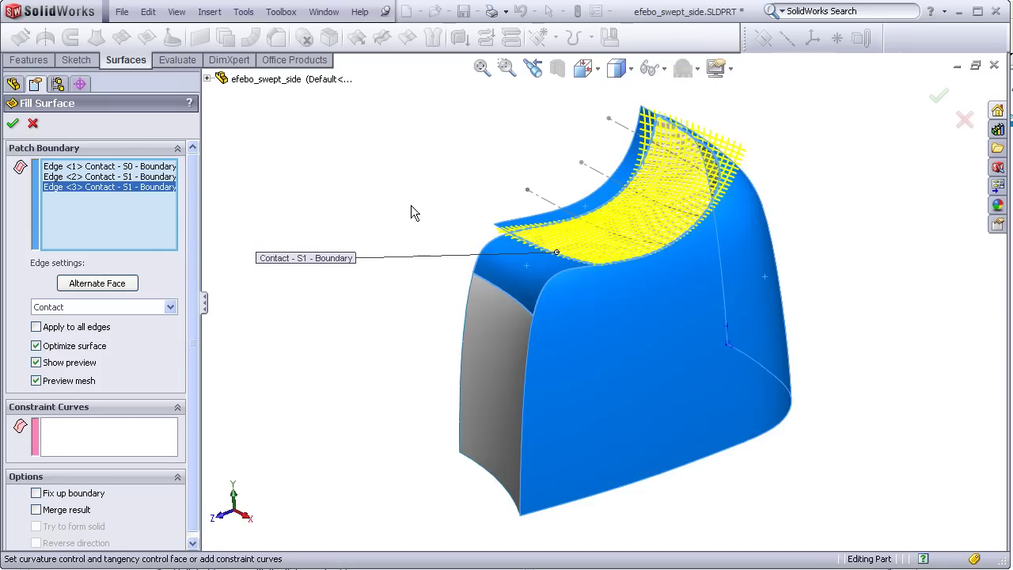
- Set Edge<1> to Tangent and Edge<3> to Curvature continuity
{"action": "left_click", "coordinate": [118, 166]}
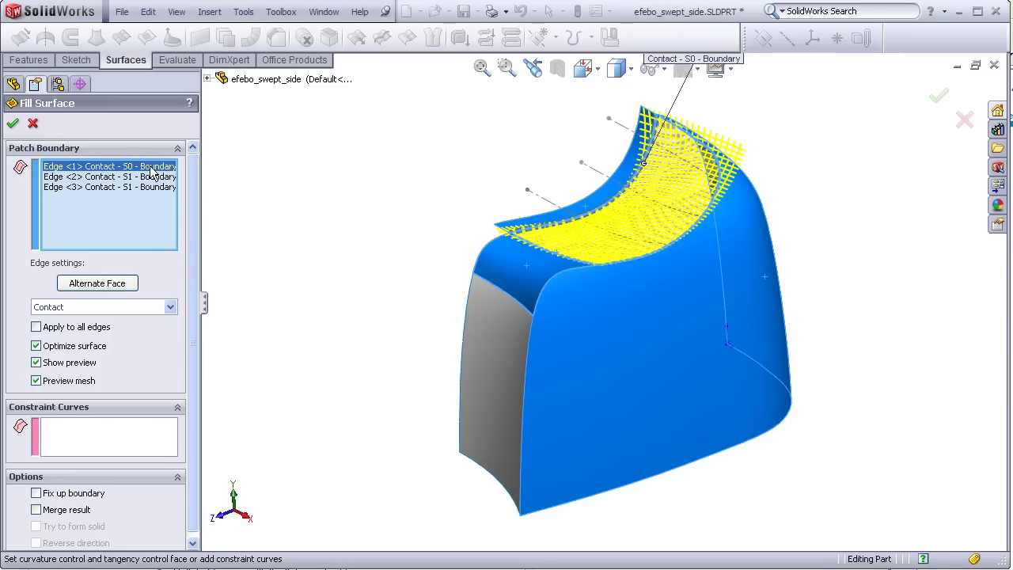
{"action": "left_click", "coordinate": [170, 306]}
{"action": "left_click", "coordinate": [112, 330]}
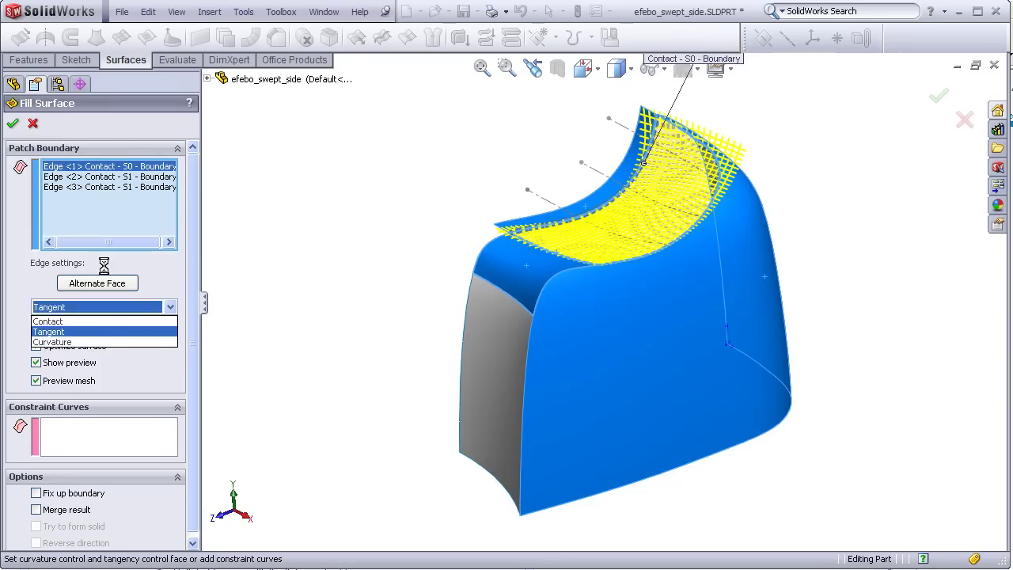
{"action": "left_click", "coordinate": [118, 176]}
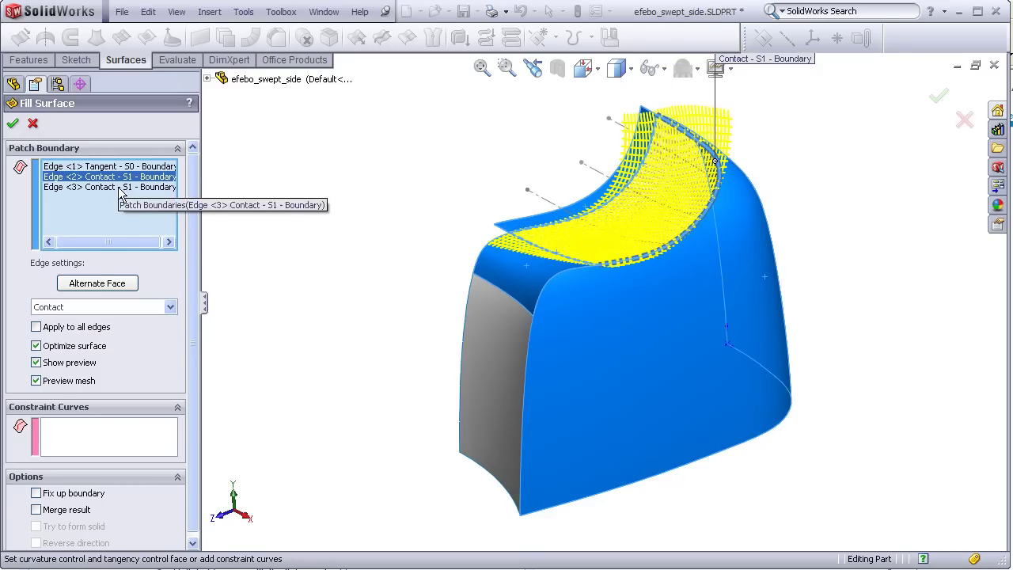
{"action": "left_click", "coordinate": [119, 187]}
{"action": "left_click", "coordinate": [170, 306]}
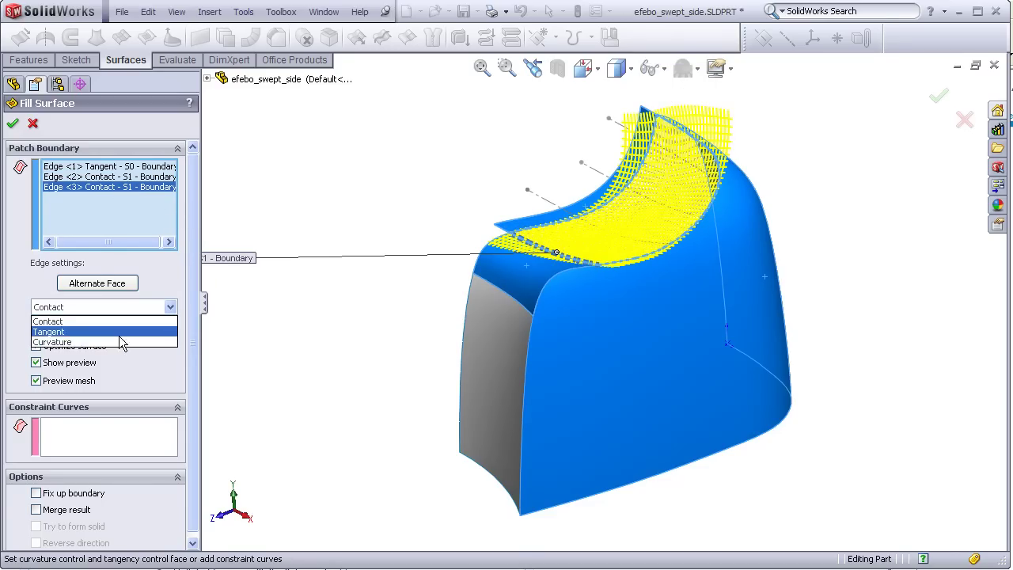
{"action": "left_click", "coordinate": [118, 337]}
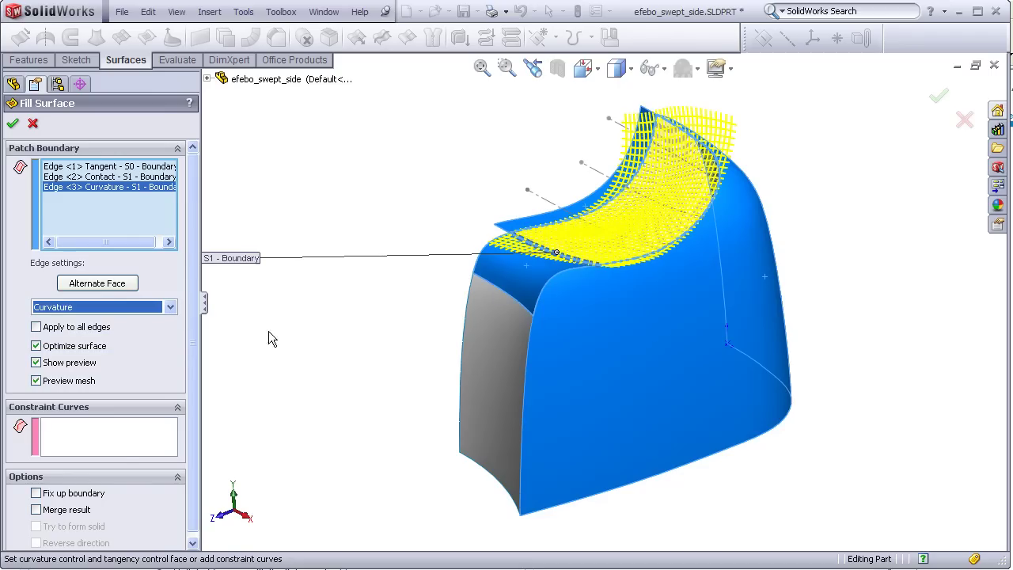
- Add Sketch14 and Sketch15 as constraint curves and create the fill surface
{"action": "left_click", "coordinate": [132, 444]}
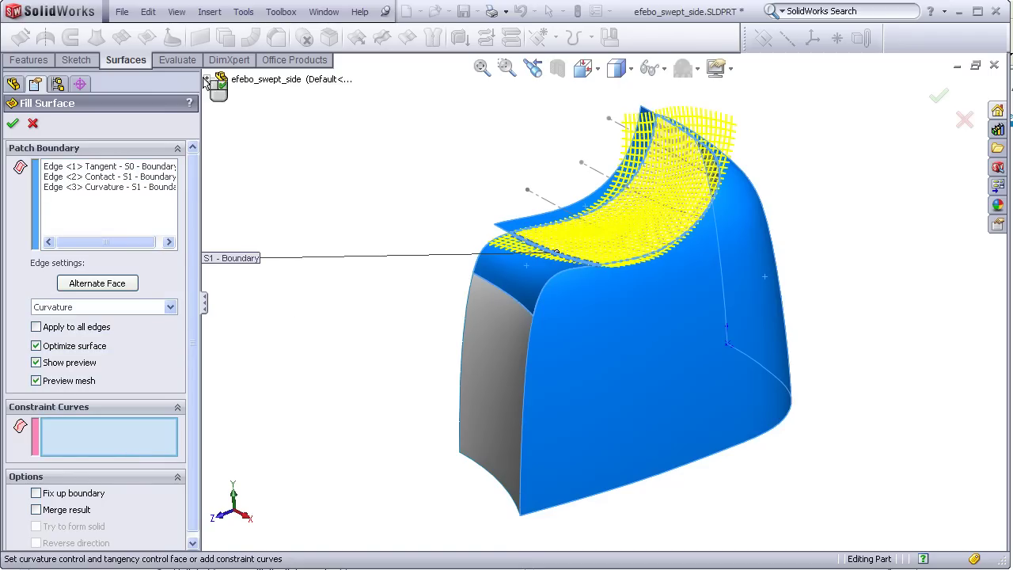
{"action": "left_click", "coordinate": [207, 79]}
{"action": "left_click", "coordinate": [267, 351]}
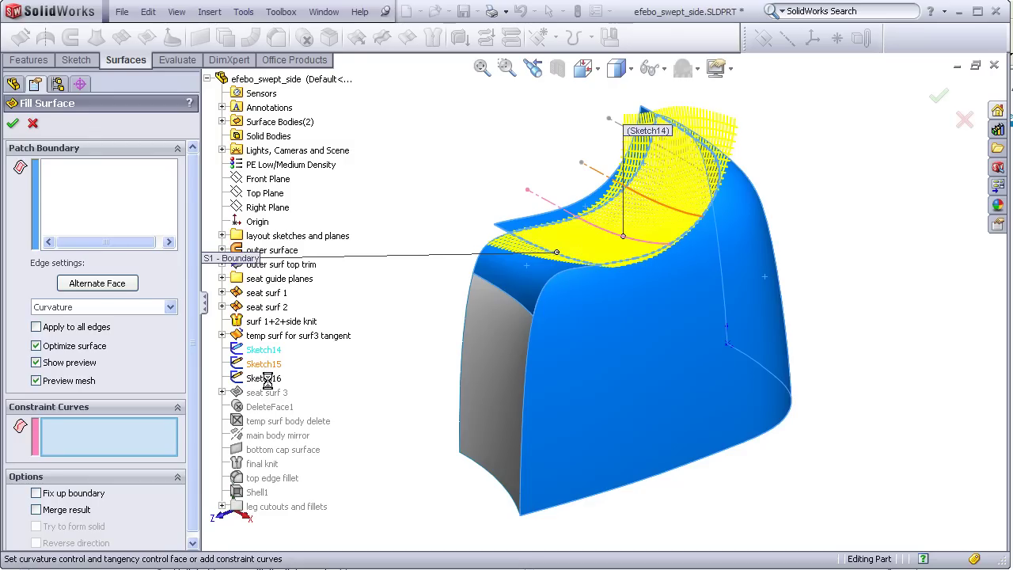
{"action": "left_click", "coordinate": [266, 378]}
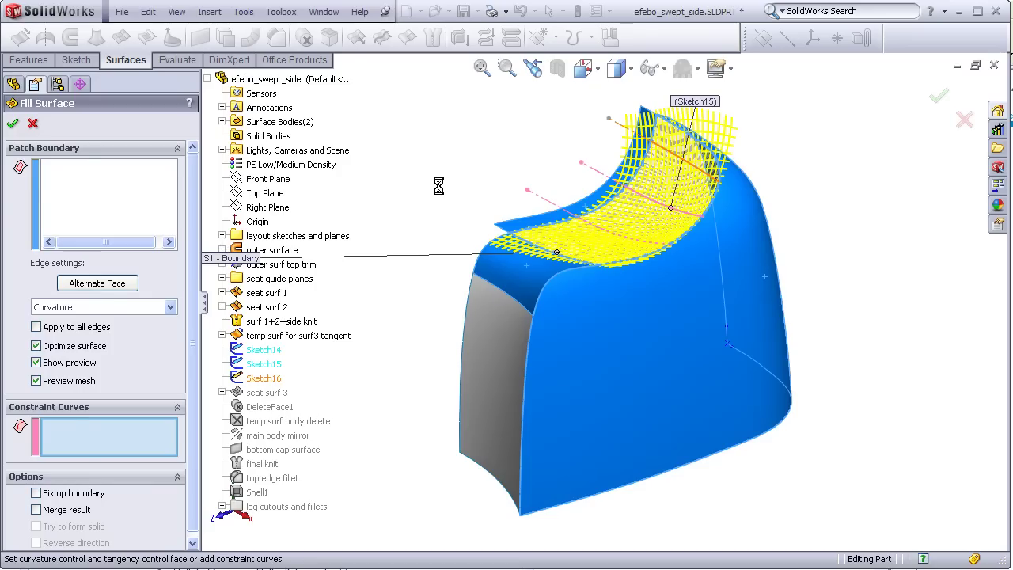
{"action": "left_click", "coordinate": [13, 122]}
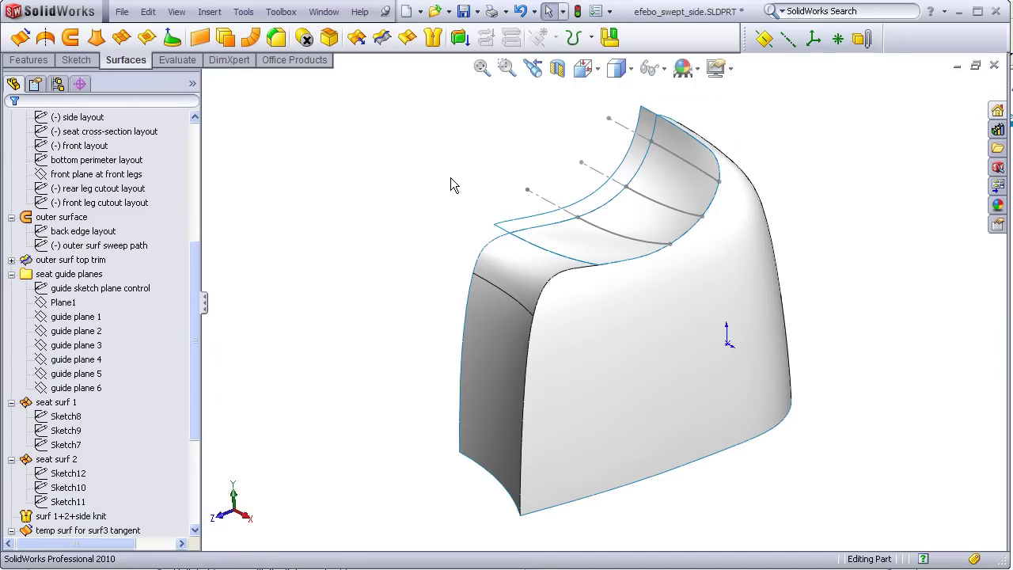
{"action": "left_click", "coordinate": [178, 61]}
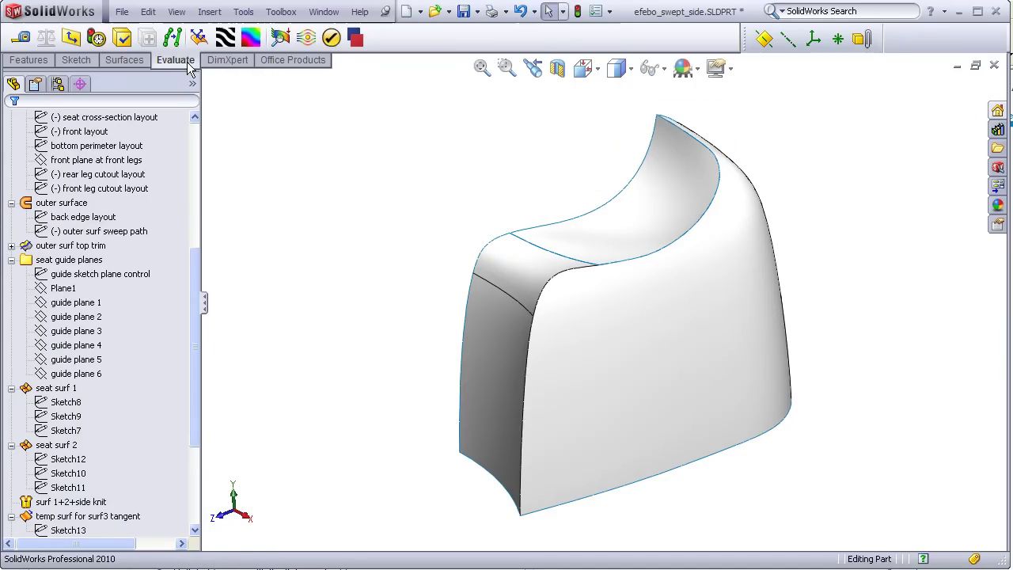
{"action": "middle_click_drag", "start_coordinate": [470, 195], "coordinate": [479, 242]}
{"action": "scroll", "coordinate": [525, 317], "scroll_direction": "down", "scroll_amount": 6}
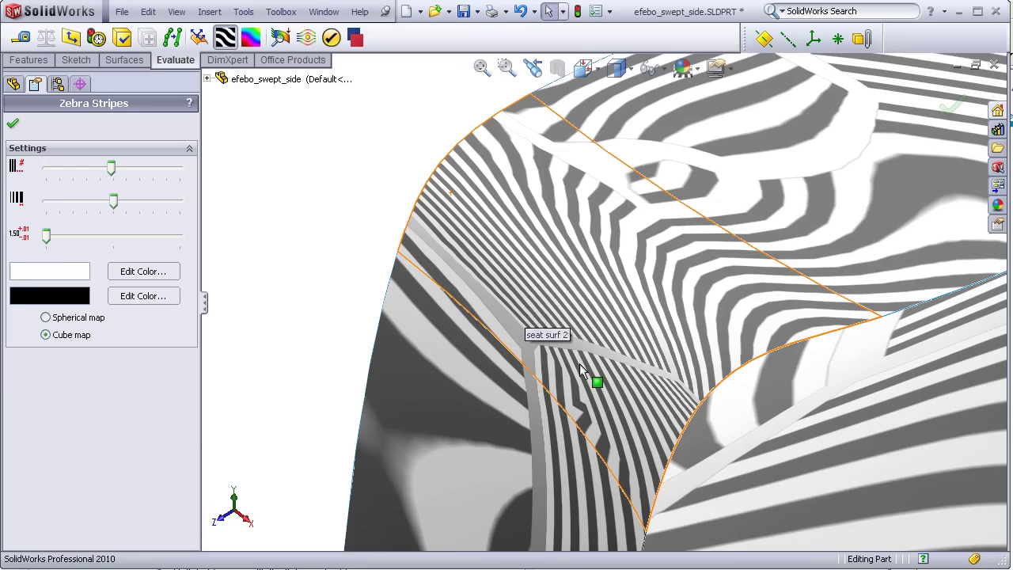
{"action": "key", "text": "Return"}
{"action": "key", "text": "Escape"}
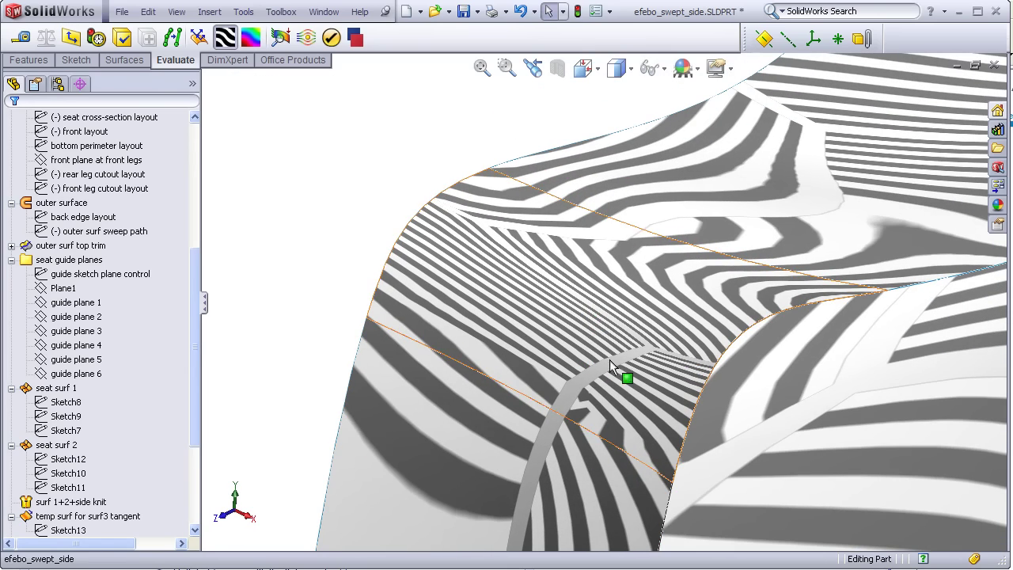
{"action": "middle_click_drag", "start_coordinate": [610, 364], "coordinate": [638, 341]}
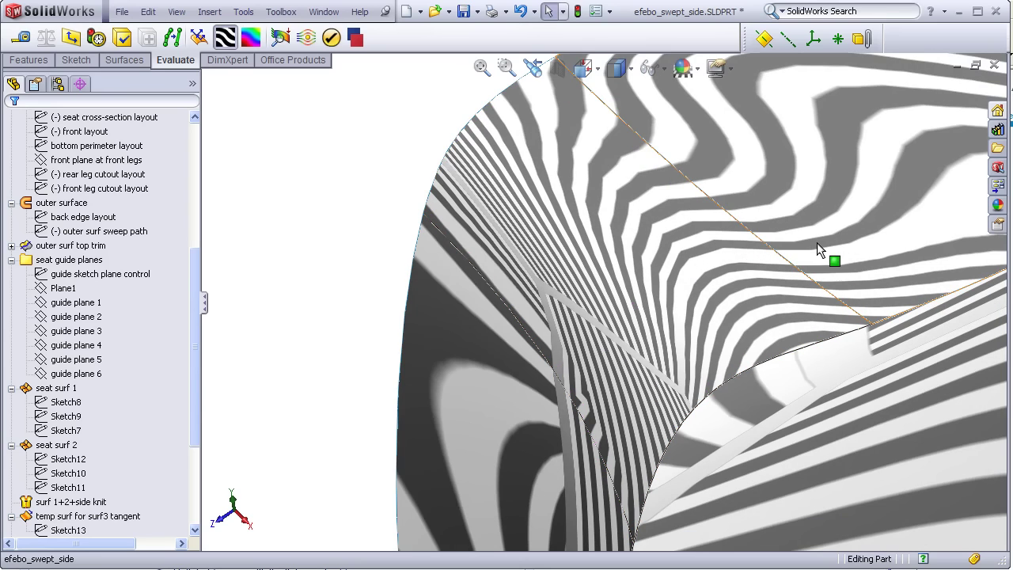
{"action": "scroll", "coordinate": [844, 248], "scroll_direction": "up", "scroll_amount": 5}
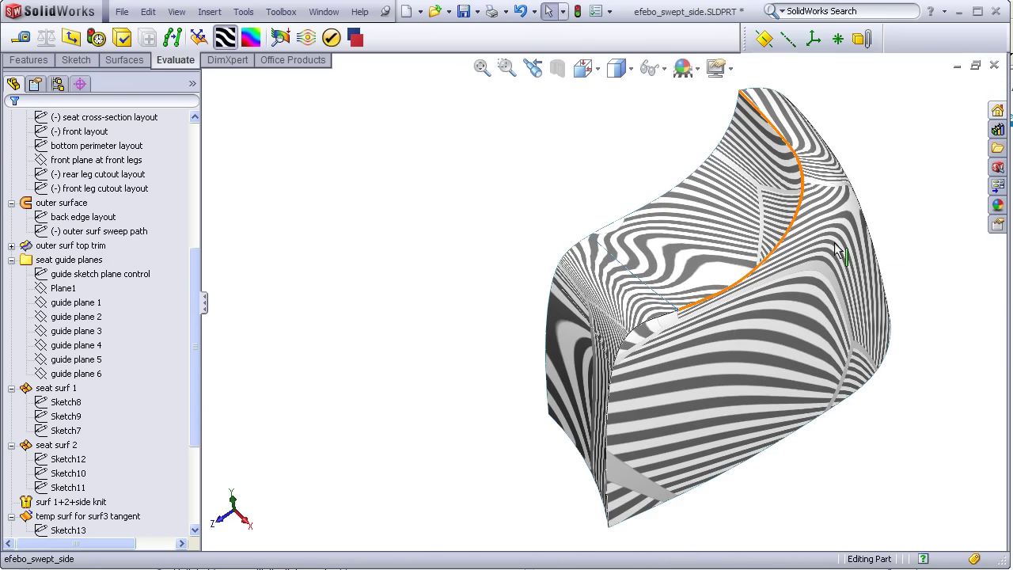
{"action": "middle_click_drag", "start_coordinate": [844, 261], "coordinate": [853, 301]}
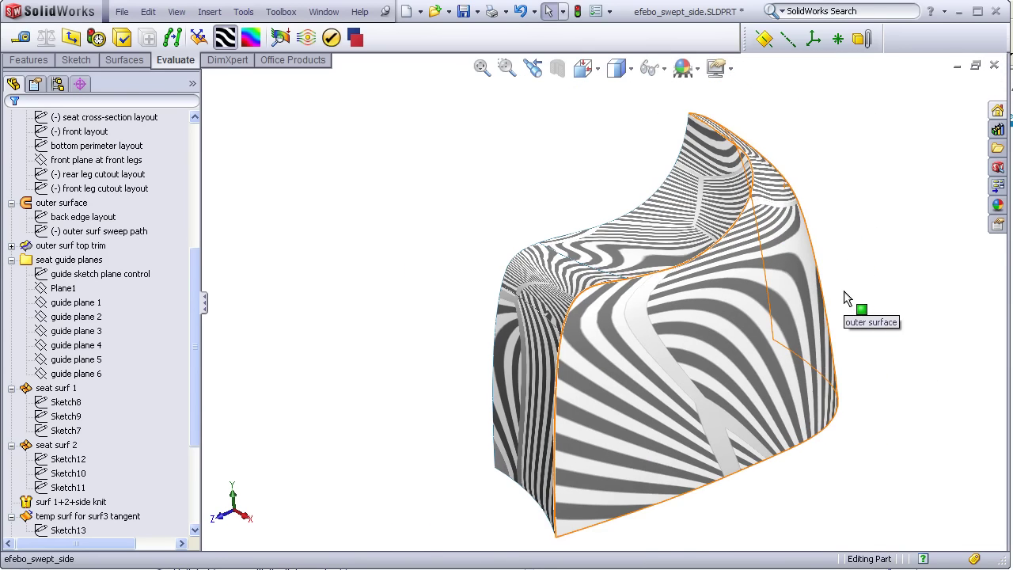
{"action": "left_click", "coordinate": [224, 40]}
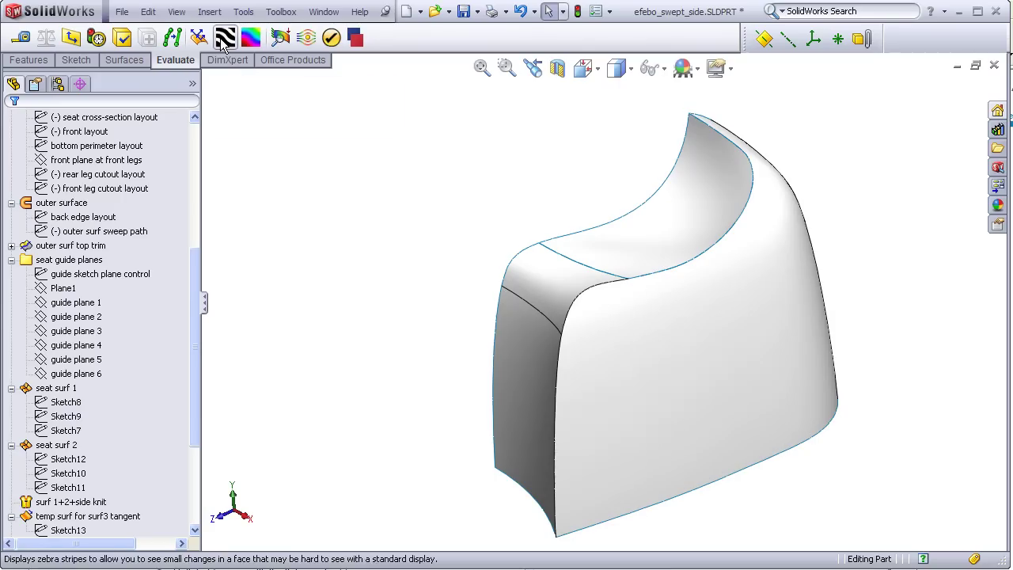
{"action": "left_click_drag", "start_coordinate": [195, 301], "coordinate": [194, 140]}
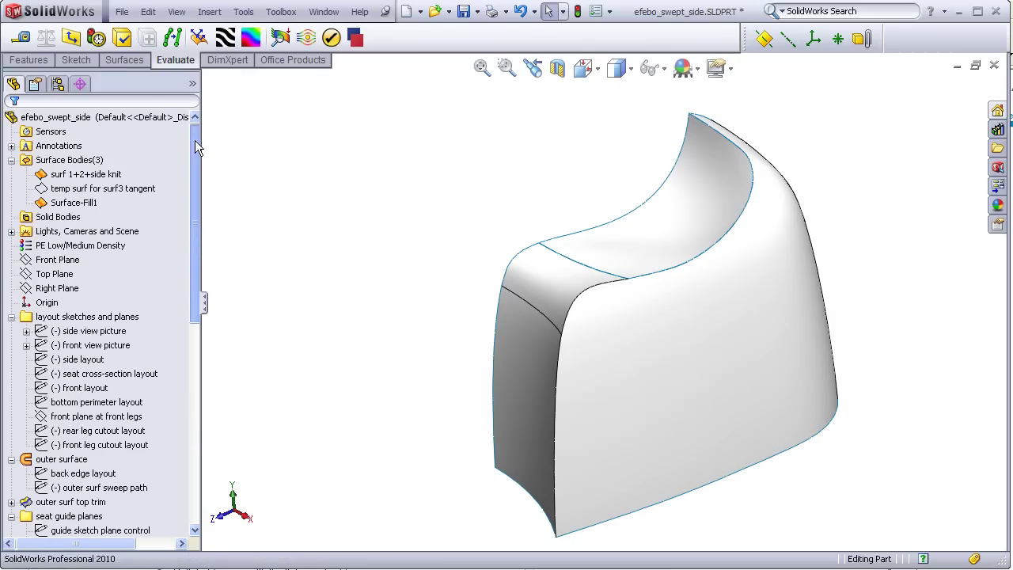
- Slice the chair with a Front Plane section view offset 170 mm, then cancel it
{"action": "left_click", "coordinate": [57, 260]}
{"action": "left_click", "coordinate": [557, 70]}
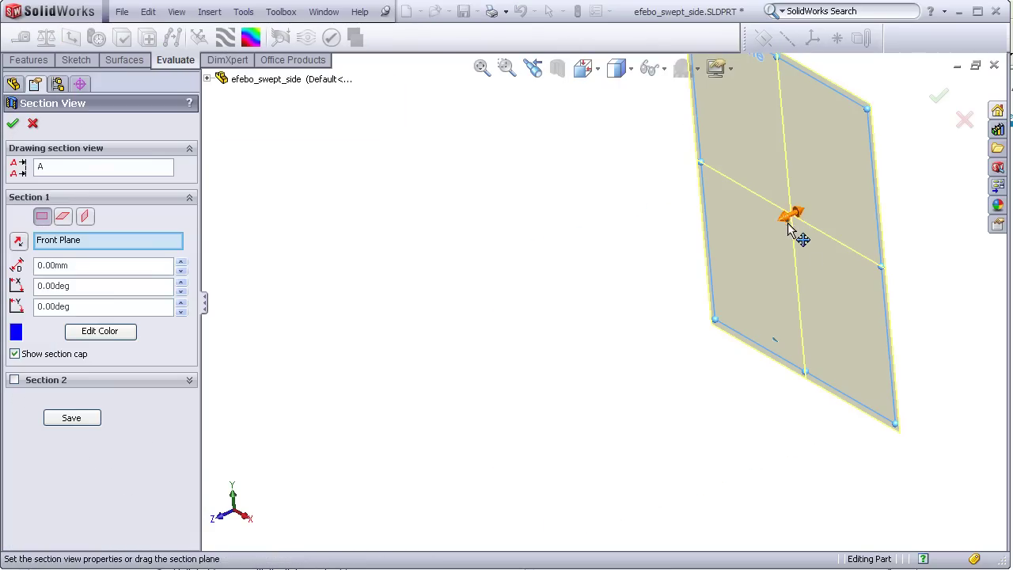
{"action": "left_click_drag", "start_coordinate": [787, 224], "coordinate": [578, 264]}
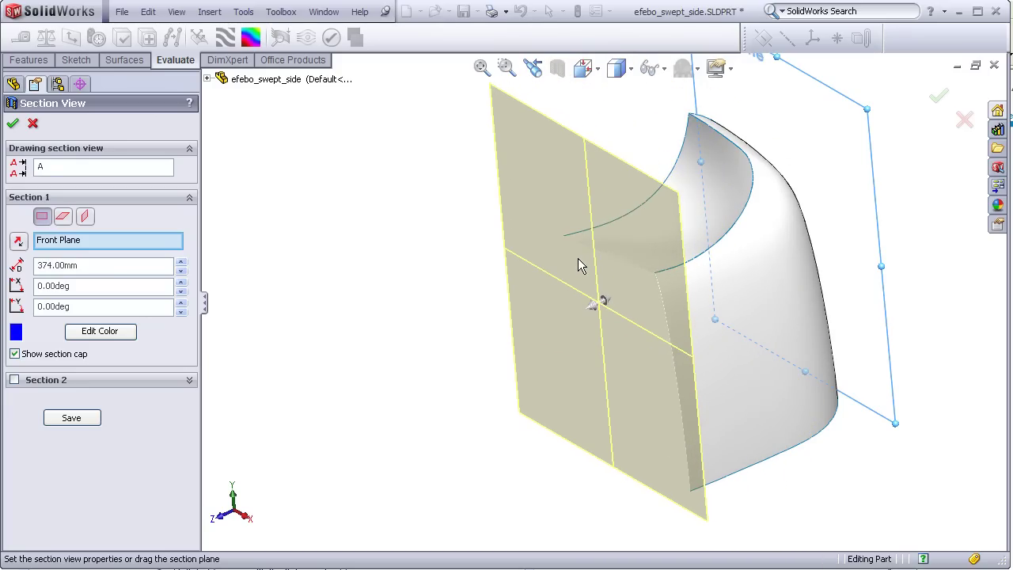
{"action": "left_click", "coordinate": [33, 122]}
{"action": "middle_click_drag", "start_coordinate": [354, 236], "coordinate": [305, 241]}
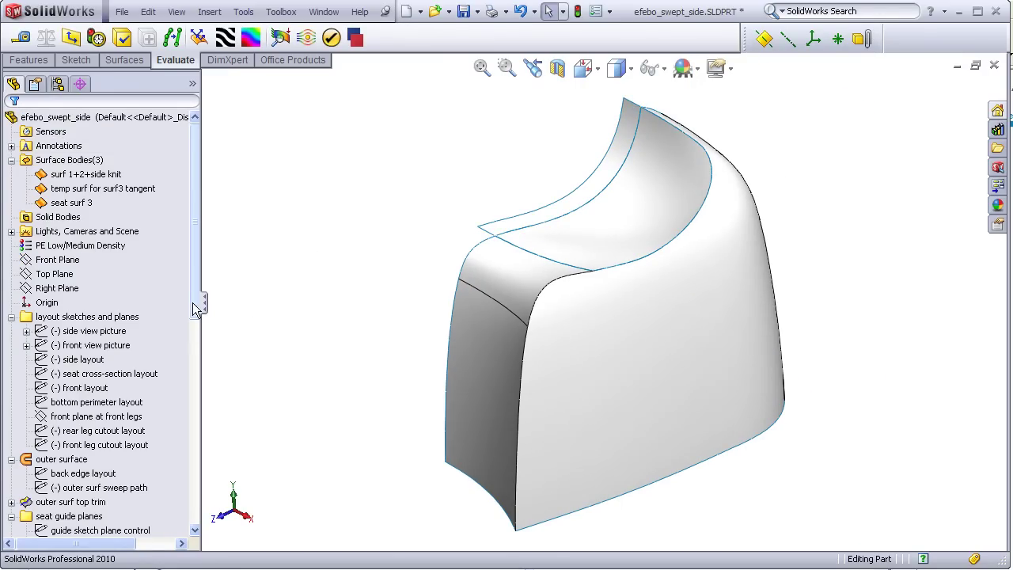
- Delete the 'temp surf for surf3 tangent' surface body
{"action": "right_click", "coordinate": [83, 192]}
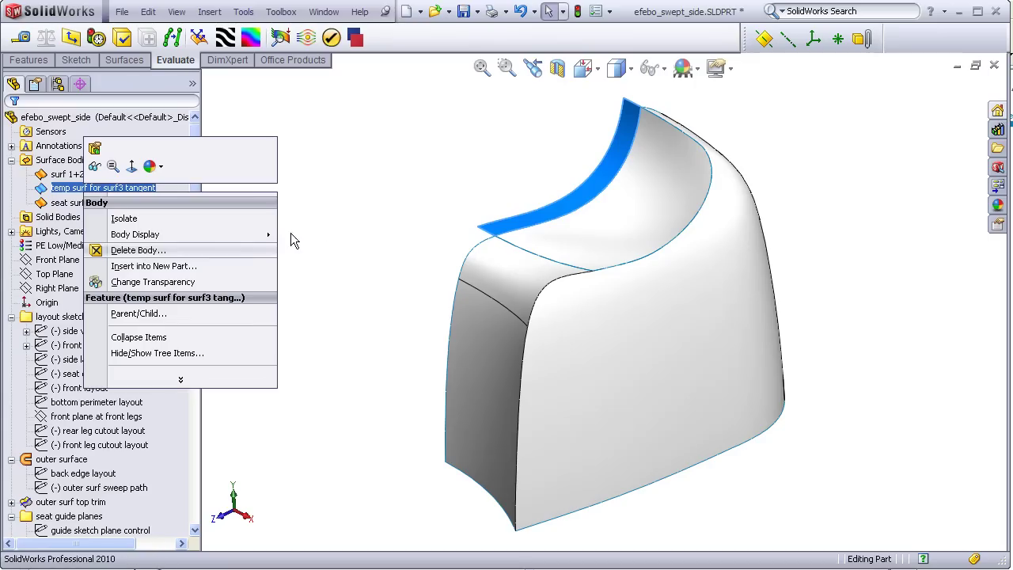
{"action": "key", "text": "Return"}
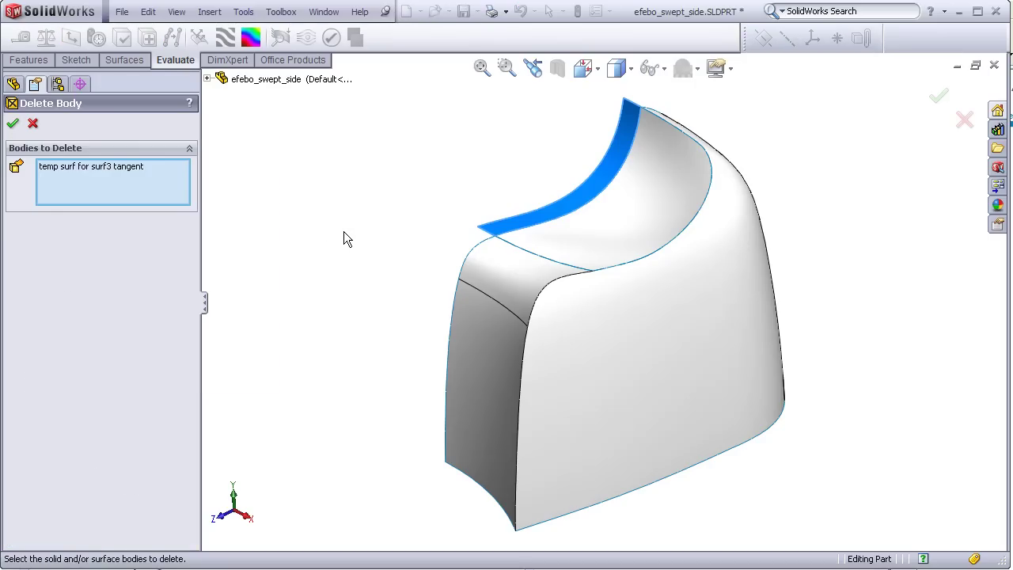
{"action": "left_click", "coordinate": [12, 121]}
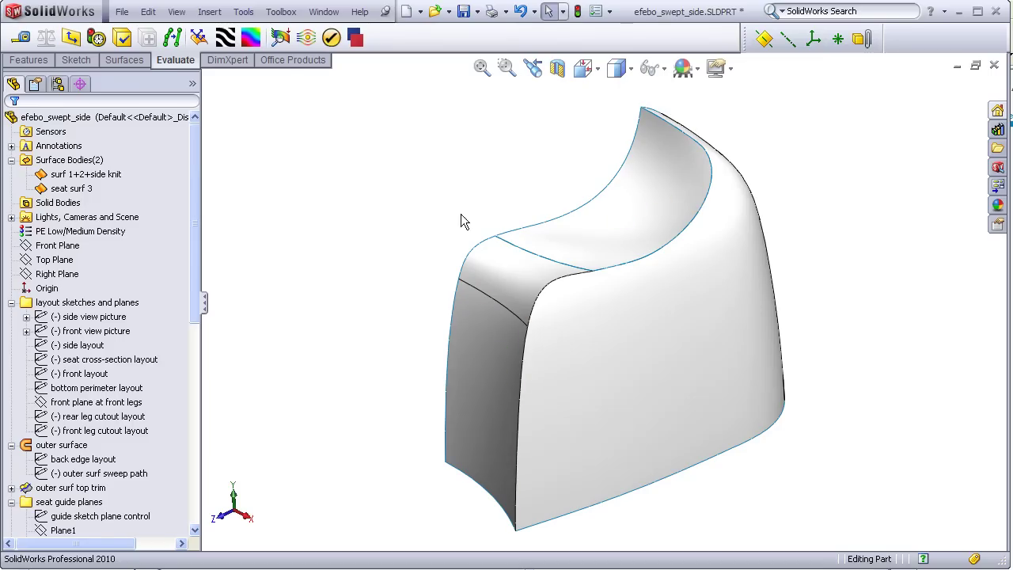
- Mirror the outer surface and seat surf 3 about the Right Plane with Knit surfaces checked
{"action": "left_click", "coordinate": [58, 273]}
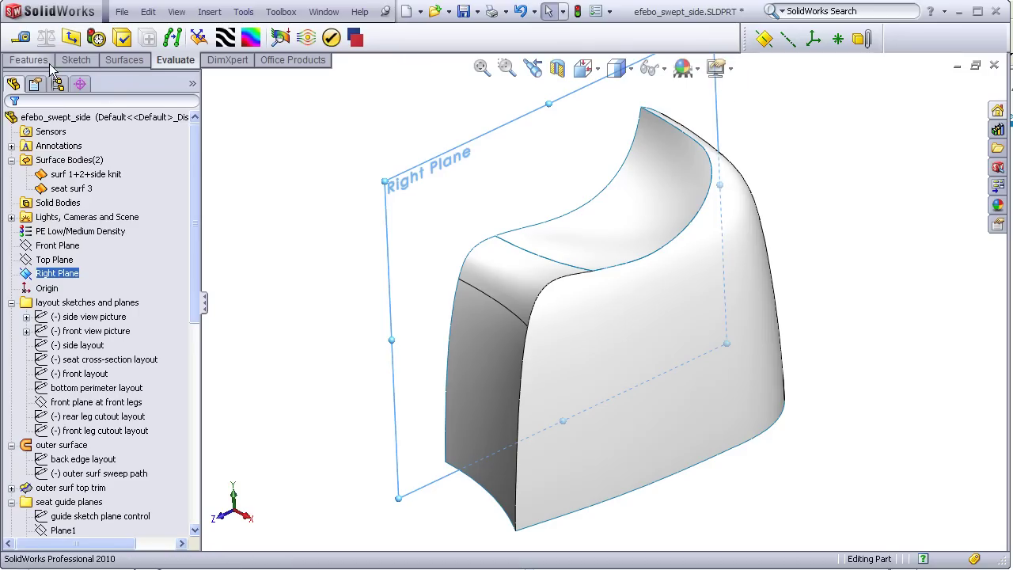
{"action": "left_click", "coordinate": [122, 61]}
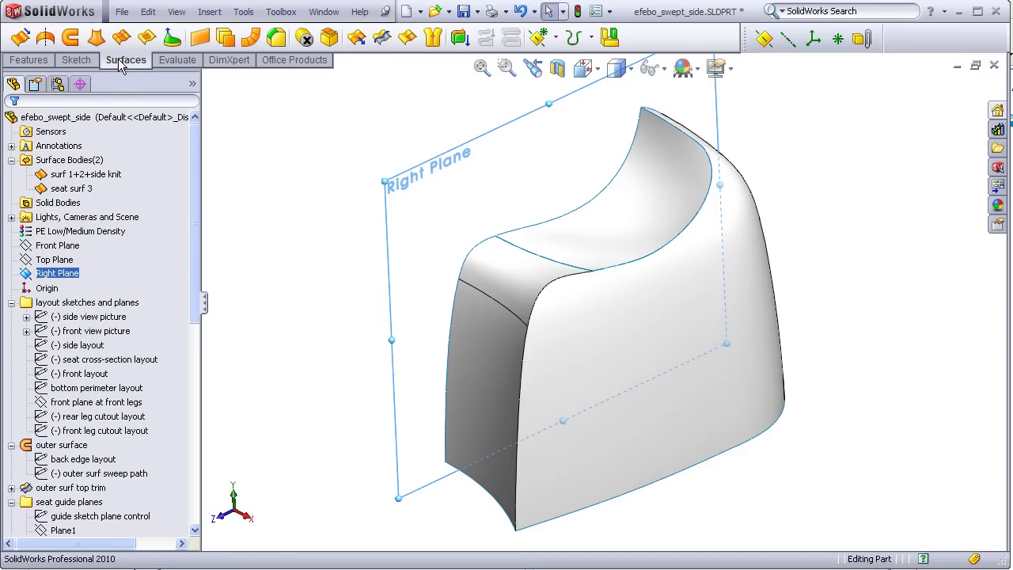
{"action": "left_click", "coordinate": [610, 37]}
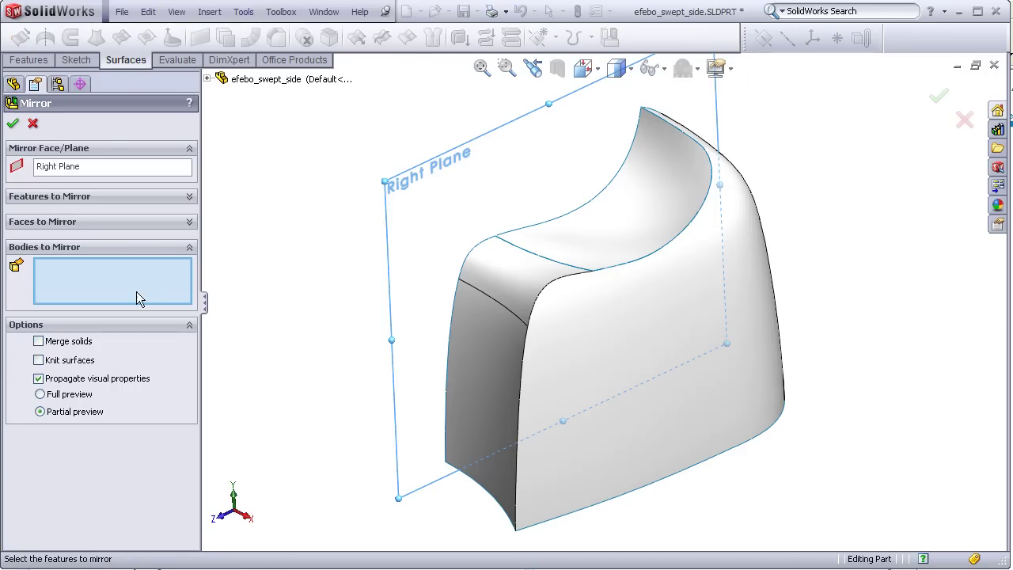
{"action": "left_click", "coordinate": [615, 294]}
{"action": "left_click", "coordinate": [606, 250]}
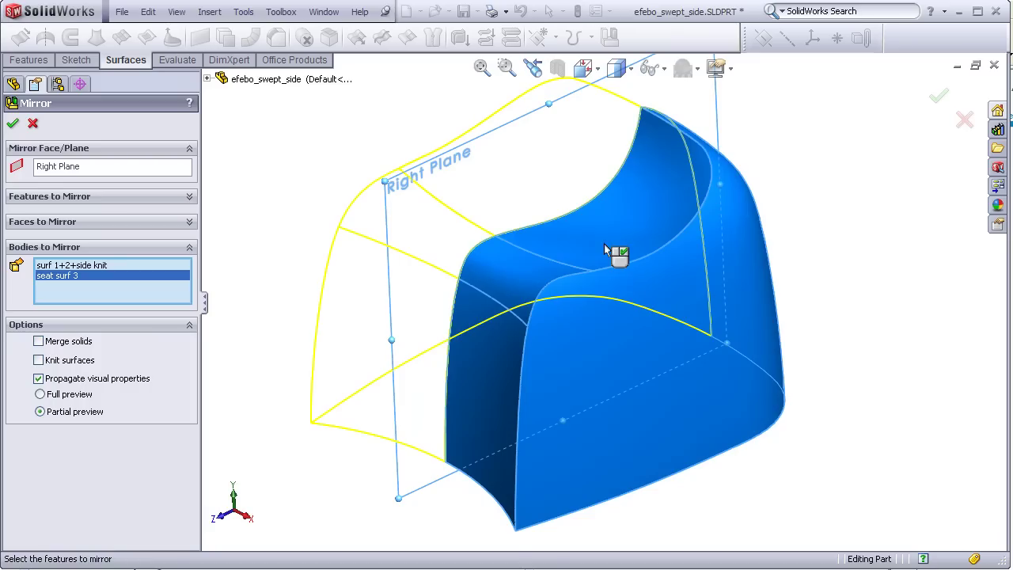
{"action": "left_click", "coordinate": [39, 360]}
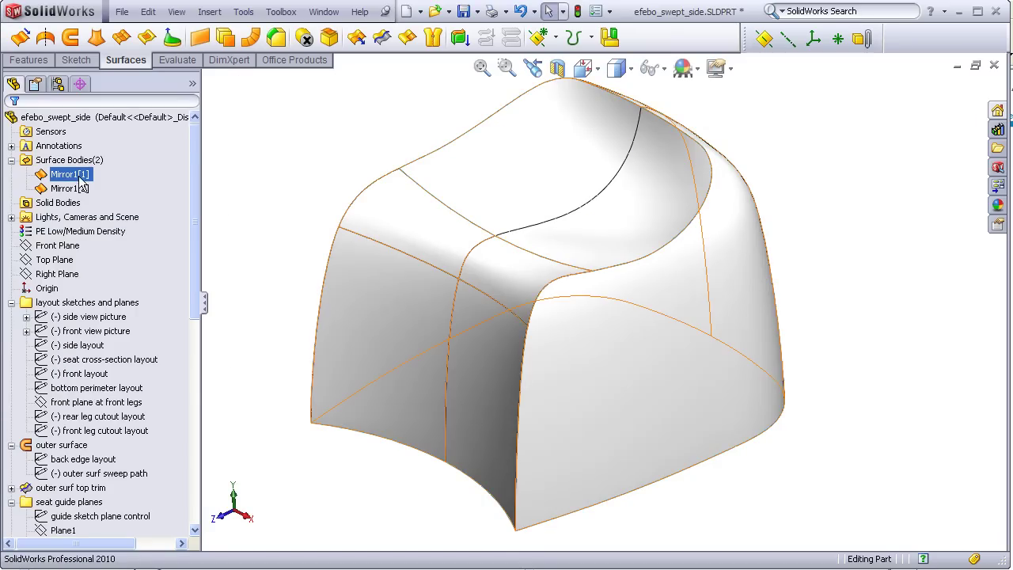
{"action": "left_click", "coordinate": [69, 173]}
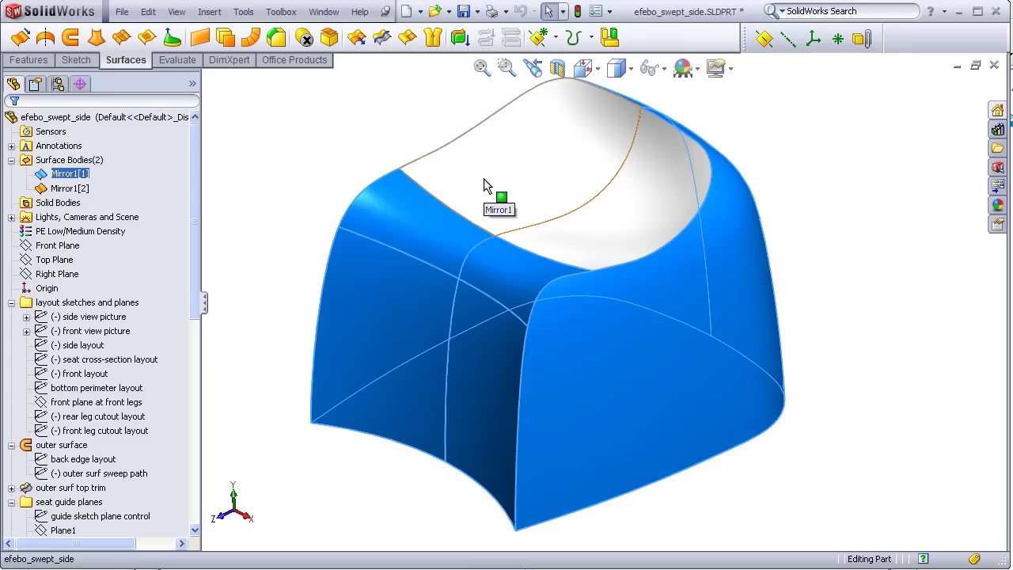
{"action": "left_click", "coordinate": [327, 168]}
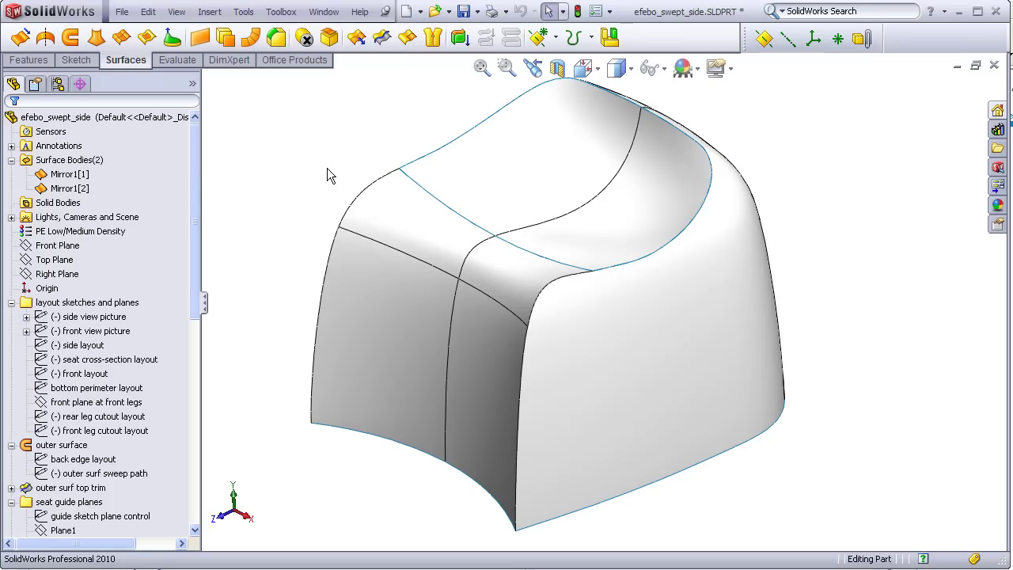
{"action": "middle_click_drag", "start_coordinate": [330, 176], "coordinate": [340, 203]}
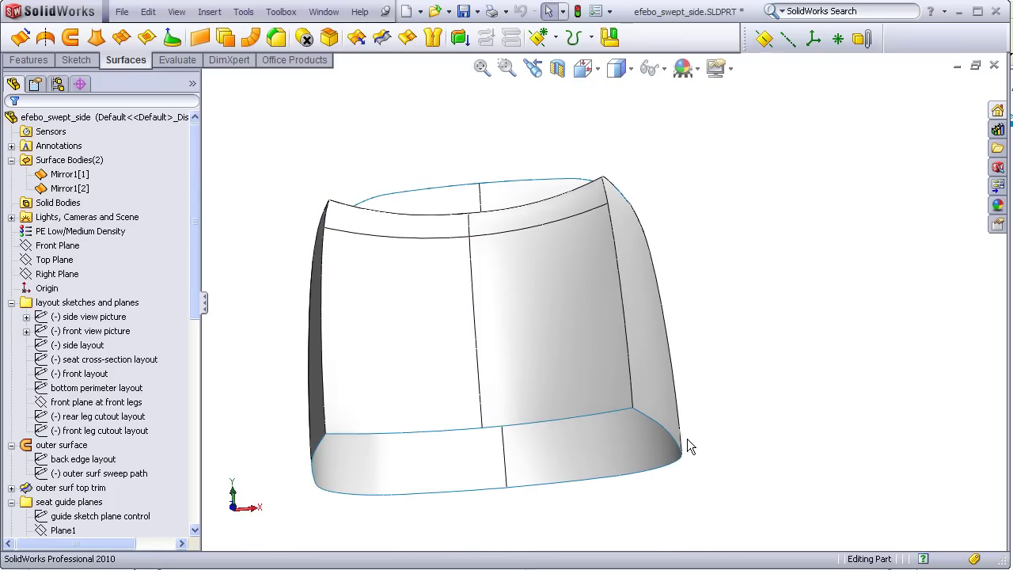
{"action": "scroll", "coordinate": [669, 428], "scroll_direction": "down", "scroll_amount": 8}
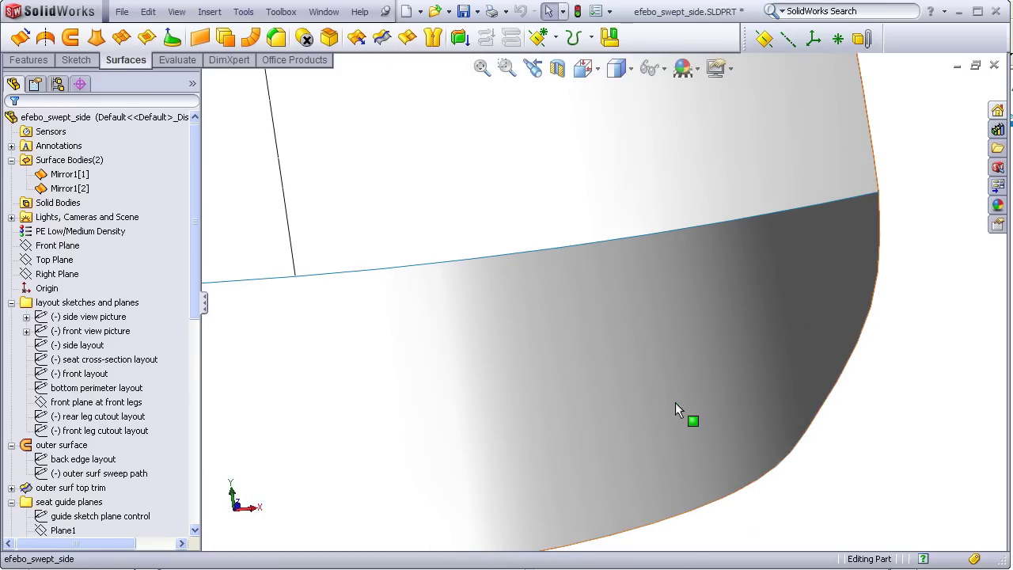
{"action": "middle_click_drag", "start_coordinate": [920, 204], "coordinate": [917, 149]}
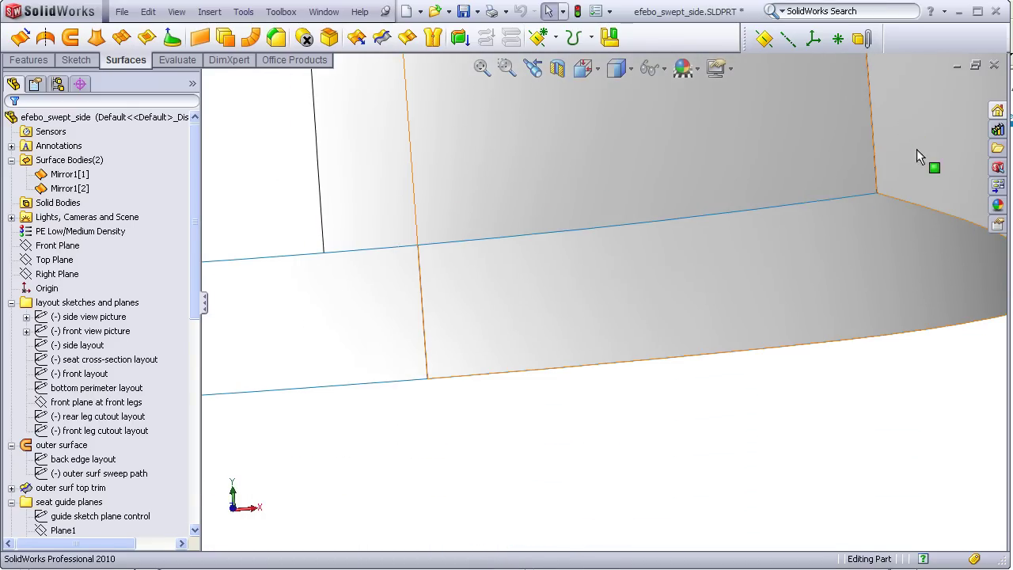
{"action": "middle_click_drag", "start_coordinate": [897, 233], "coordinate": [897, 217]}
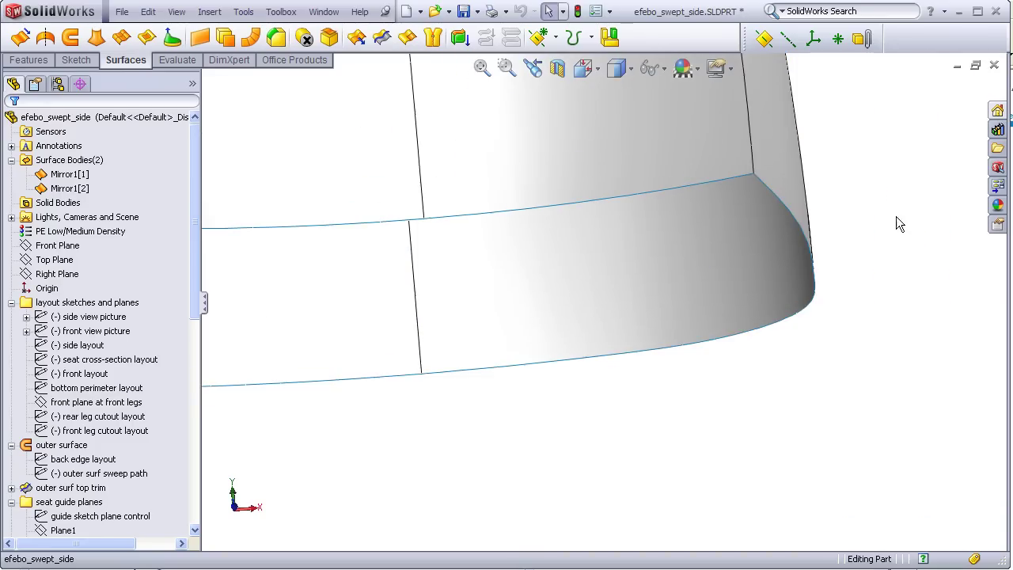
{"action": "scroll", "coordinate": [752, 210], "scroll_direction": "down", "scroll_amount": 3}
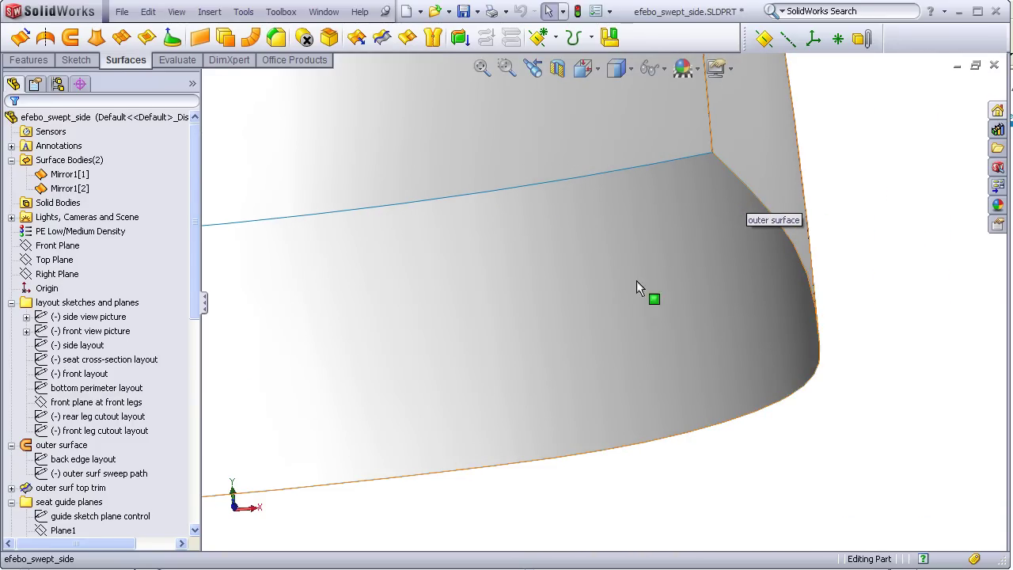
{"action": "scroll", "coordinate": [626, 289], "scroll_direction": "up", "scroll_amount": 5}
{"action": "middle_click_drag", "start_coordinate": [562, 252], "coordinate": [423, 128]}
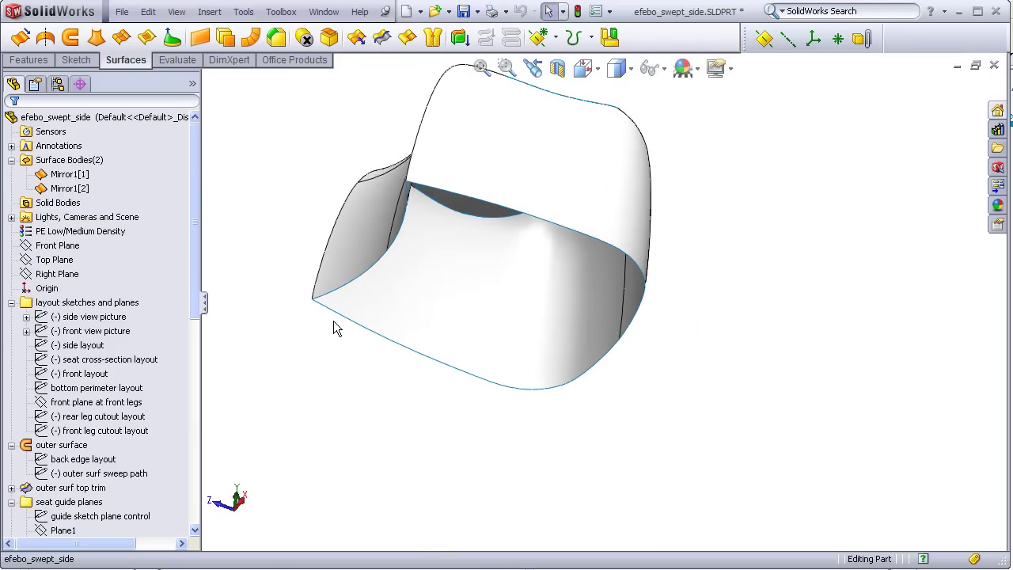
{"action": "middle_click_drag", "start_coordinate": [335, 208], "coordinate": [367, 362]}
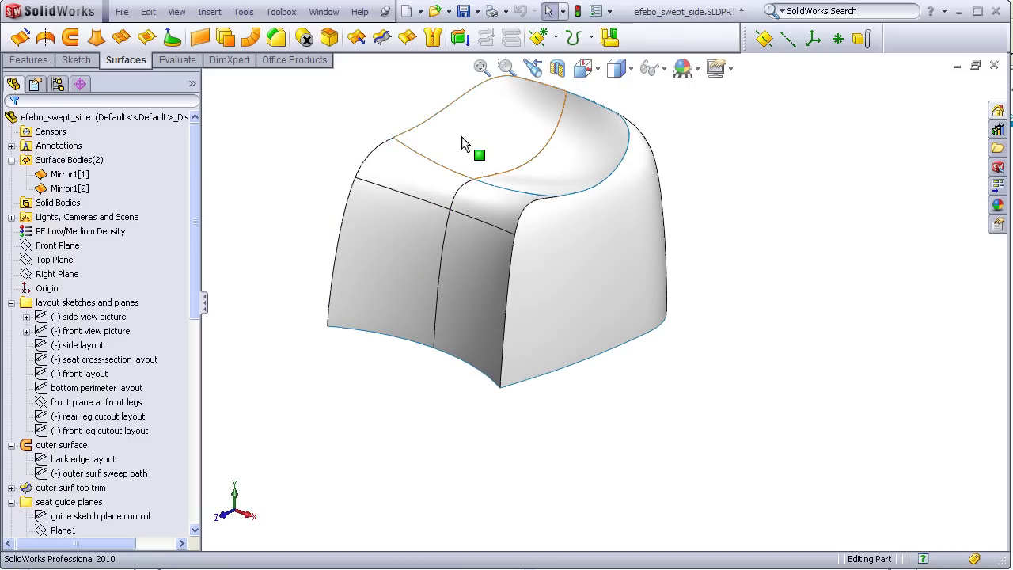
{"action": "key", "text": "ctrl+Right"}
{"action": "key", "text": "ctrl+Down"}
{"action": "middle_click_drag", "start_coordinate": [486, 187], "coordinate": [477, 204]}
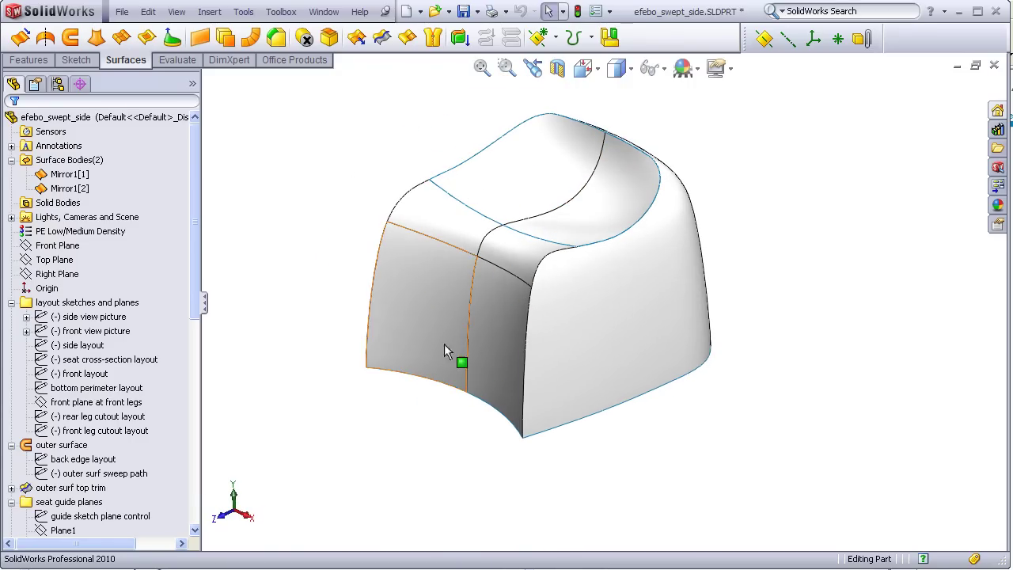
{"action": "middle_click_drag", "start_coordinate": [435, 433], "coordinate": [491, 357]}
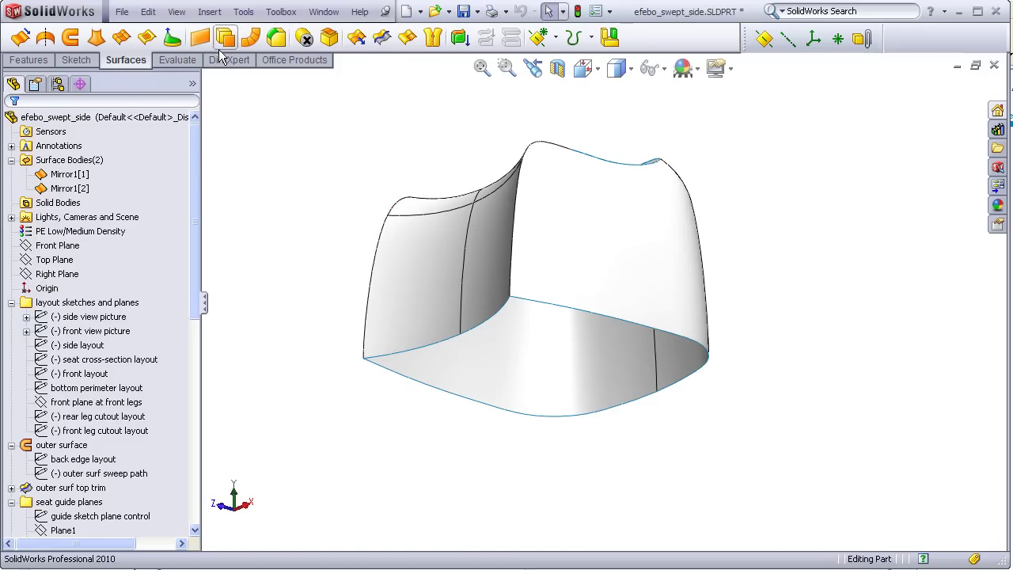
- Create a planar surface from the four bottom edges, checking the preview from below
{"action": "left_click", "coordinate": [200, 38]}
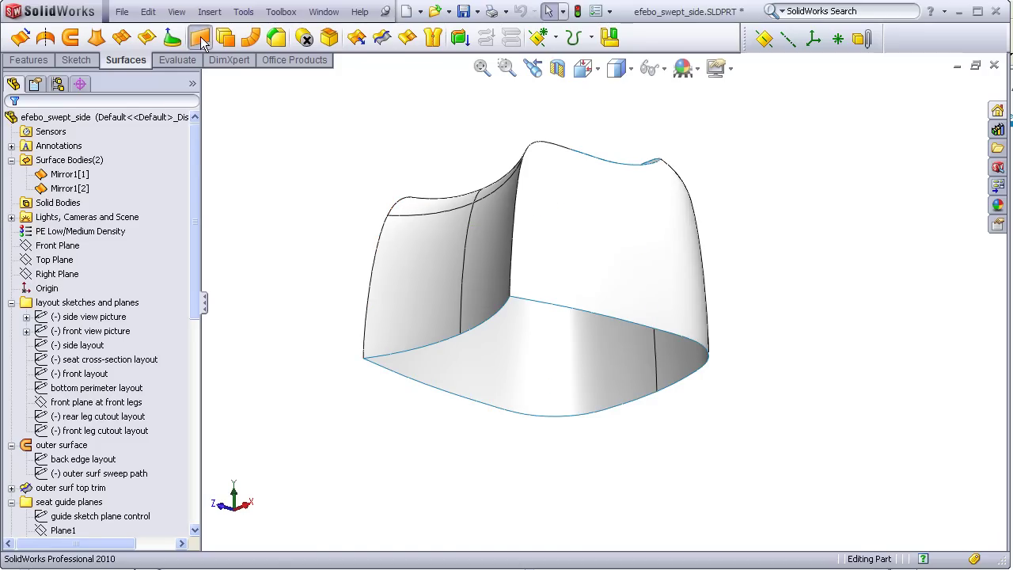
{"action": "left_click", "coordinate": [500, 316]}
{"action": "left_click", "coordinate": [533, 301]}
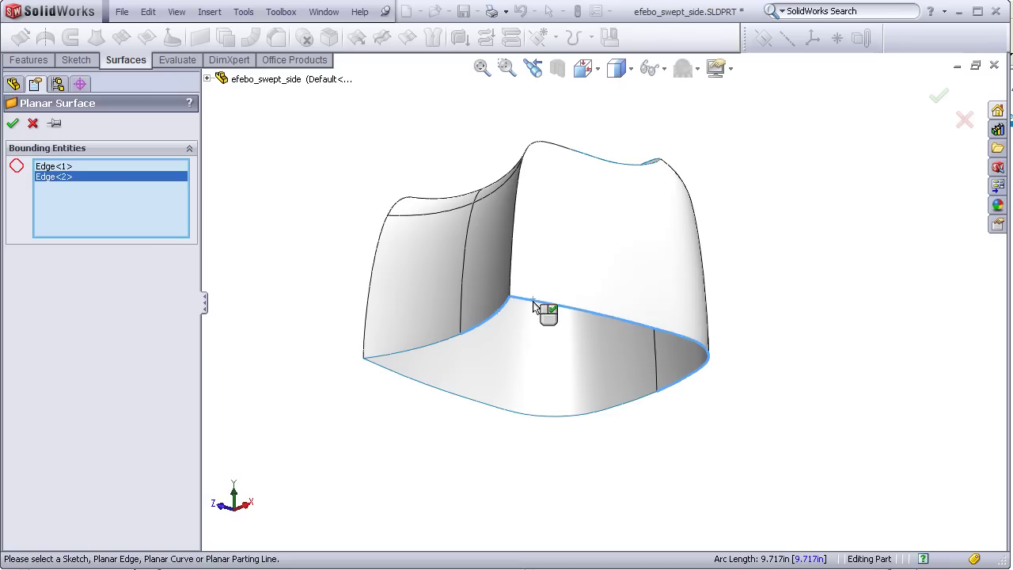
{"action": "left_click", "coordinate": [630, 403]}
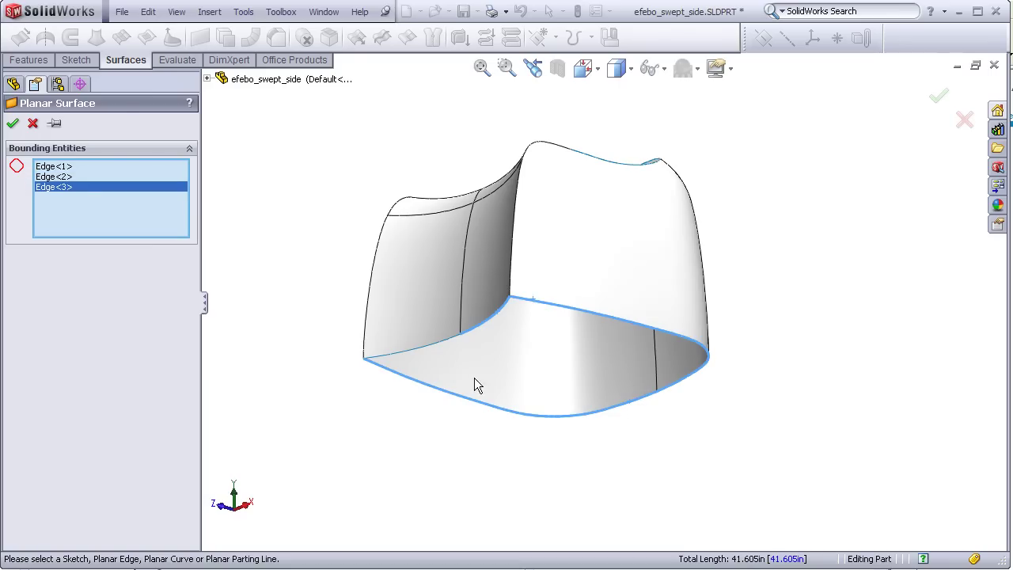
{"action": "left_click", "coordinate": [437, 347]}
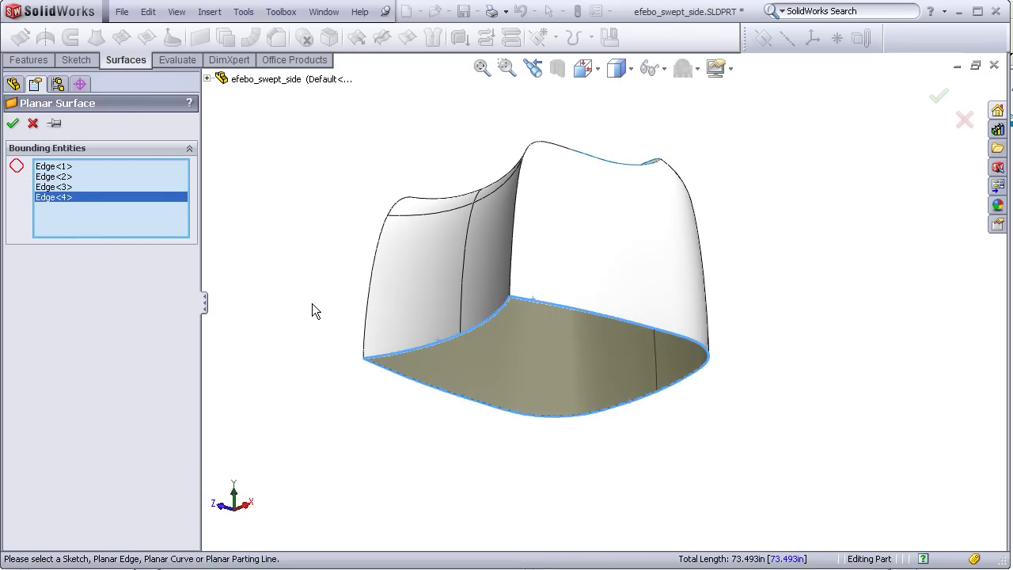
{"action": "middle_click_drag", "start_coordinate": [312, 311], "coordinate": [350, 291]}
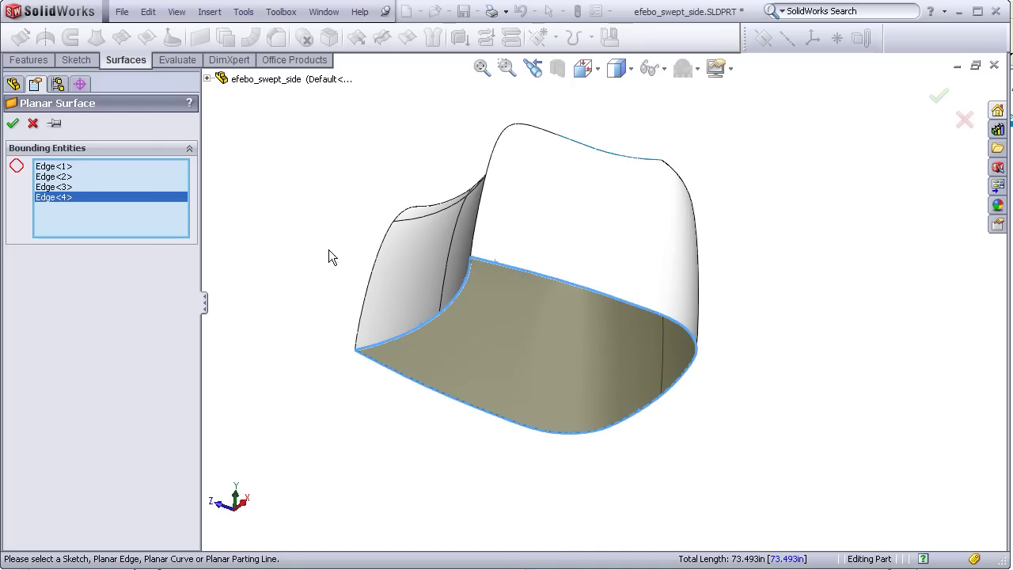
{"action": "left_click", "coordinate": [13, 123]}
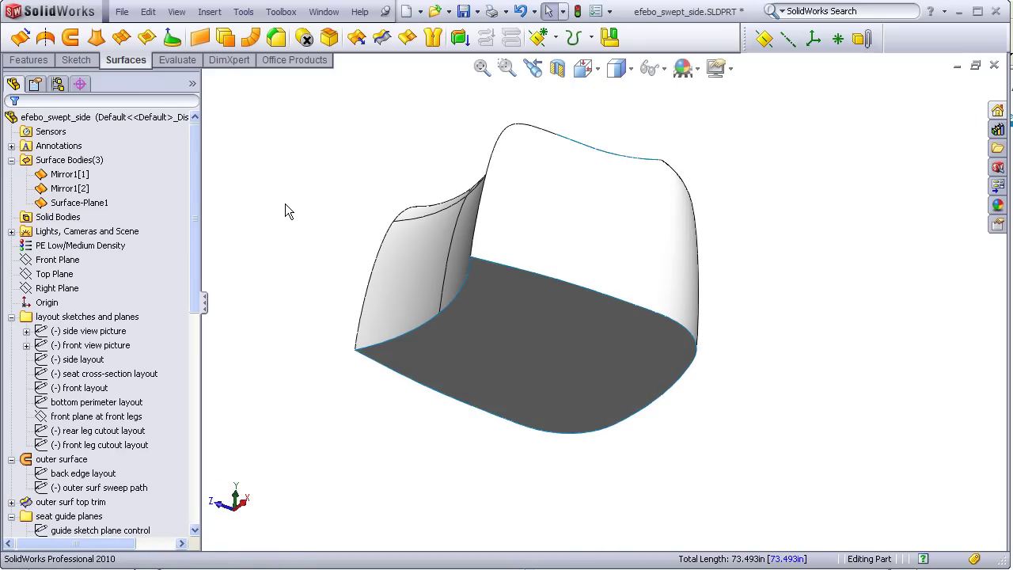
- Inspect the Mirror1[2] and Surface-Plane1 bodies in the feature tree
{"action": "middle_click_drag", "start_coordinate": [315, 180], "coordinate": [328, 321]}
{"action": "left_click", "coordinate": [70, 188]}
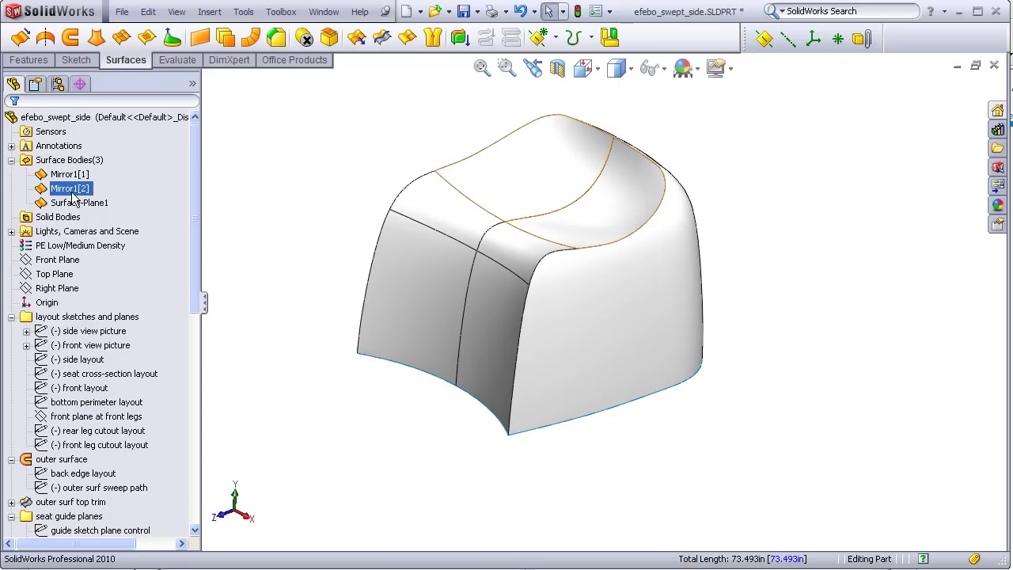
{"action": "left_click", "coordinate": [73, 201]}
{"action": "left_click", "coordinate": [281, 331]}
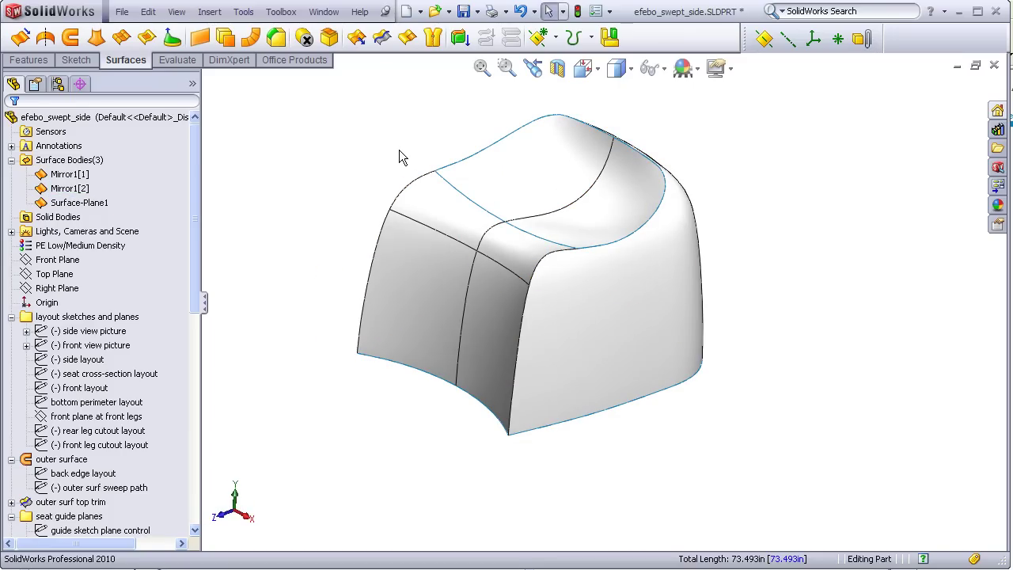
{"action": "middle_click_drag", "start_coordinate": [399, 150], "coordinate": [393, 155]}
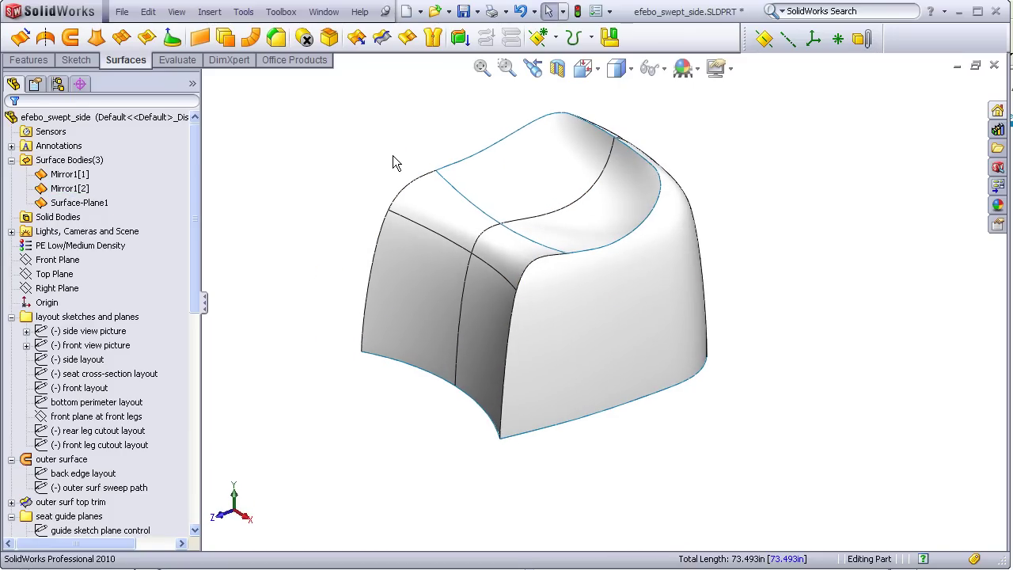
- Knit the top, side and bottom planar surfaces with Try to form solid enabled
{"action": "left_click", "coordinate": [433, 37]}
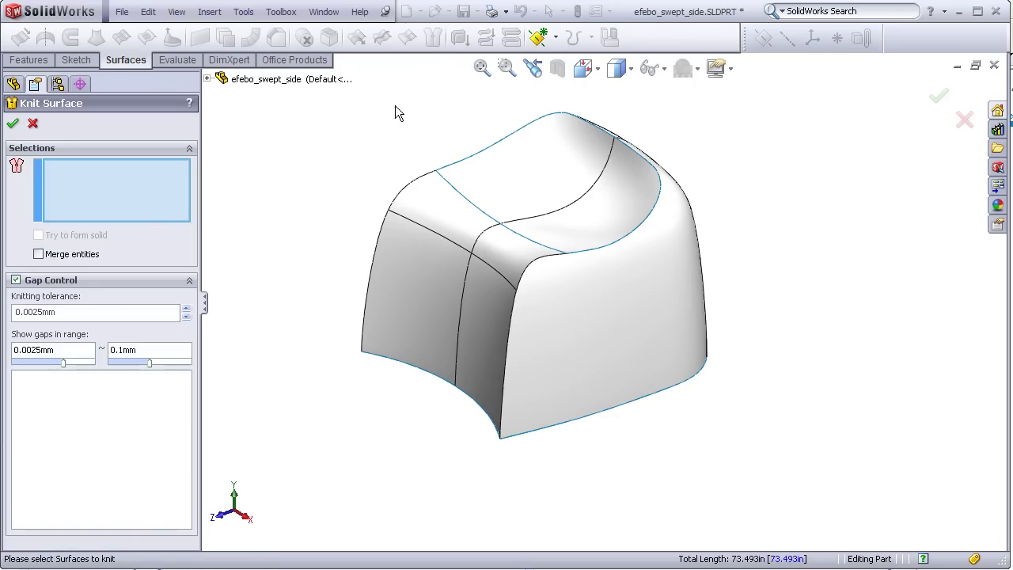
{"action": "left_click", "coordinate": [491, 194]}
{"action": "left_click", "coordinate": [461, 220]}
{"action": "middle_click_drag", "start_coordinate": [377, 346], "coordinate": [350, 189]}
{"action": "left_click", "coordinate": [486, 323]}
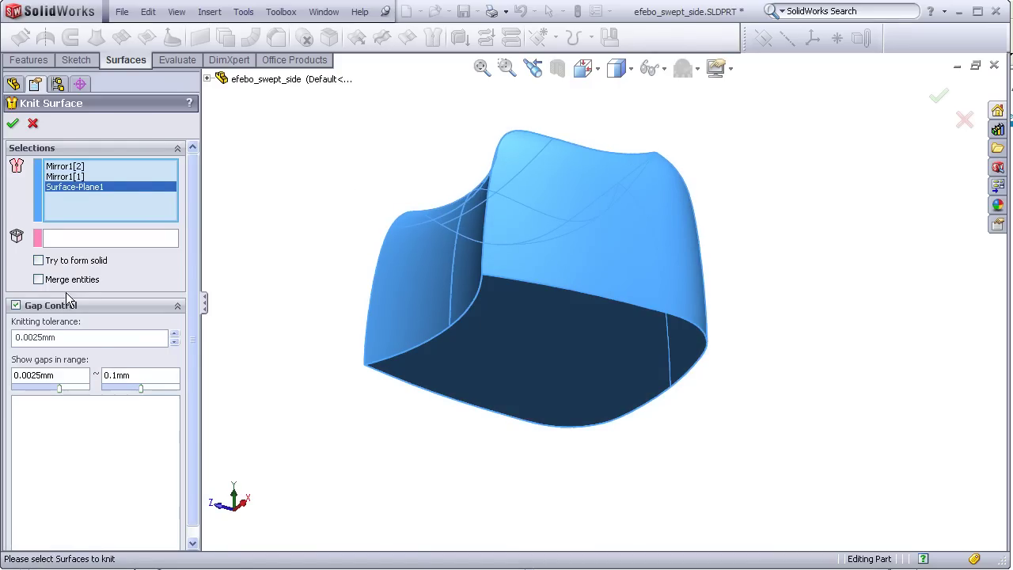
{"action": "left_click", "coordinate": [39, 261]}
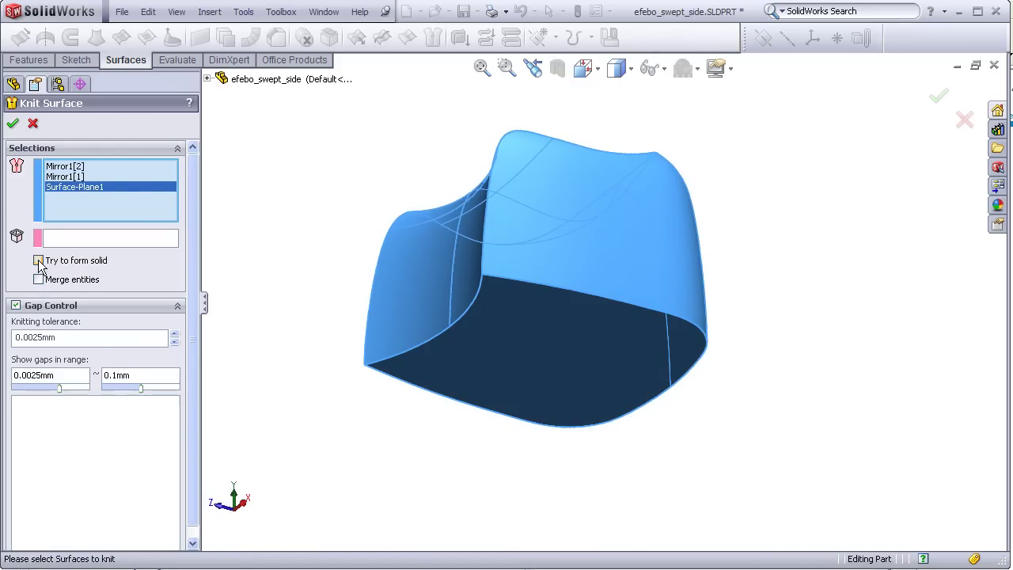
{"action": "left_click", "coordinate": [12, 125]}
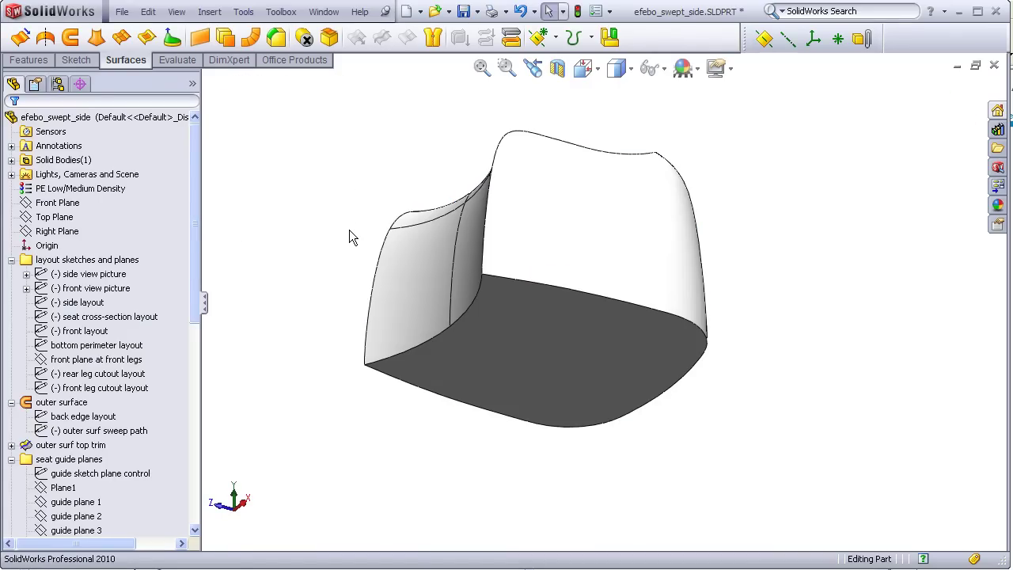
- Expand the Solid Bodies folder to confirm the Surface-Knit1 solid
{"action": "middle_click_drag", "start_coordinate": [369, 212], "coordinate": [409, 339]}
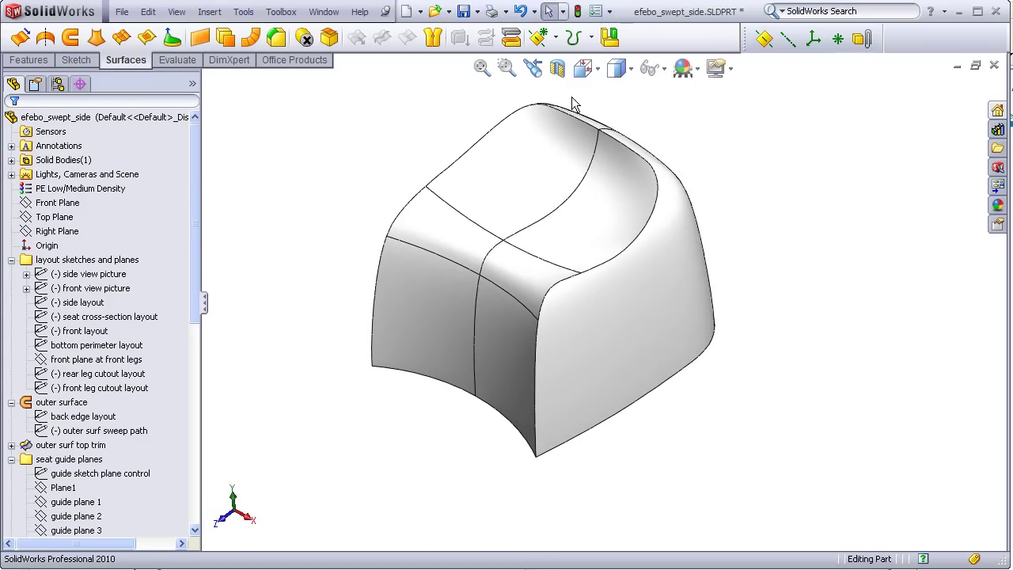
{"action": "left_click", "coordinate": [55, 161]}
{"action": "double_click", "coordinate": [56, 162]}
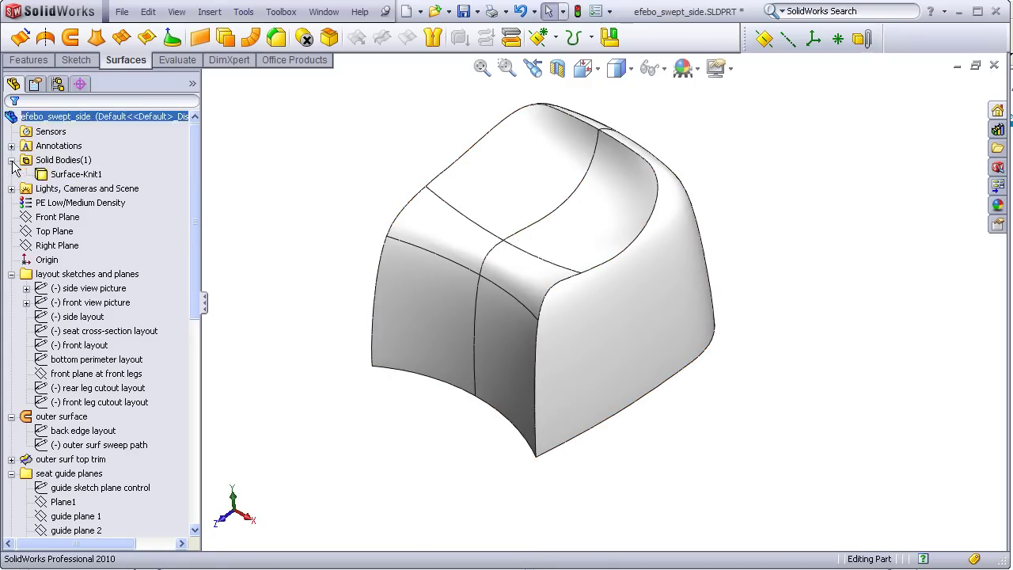
{"action": "left_click", "coordinate": [57, 176]}
{"action": "left_click", "coordinate": [59, 163]}
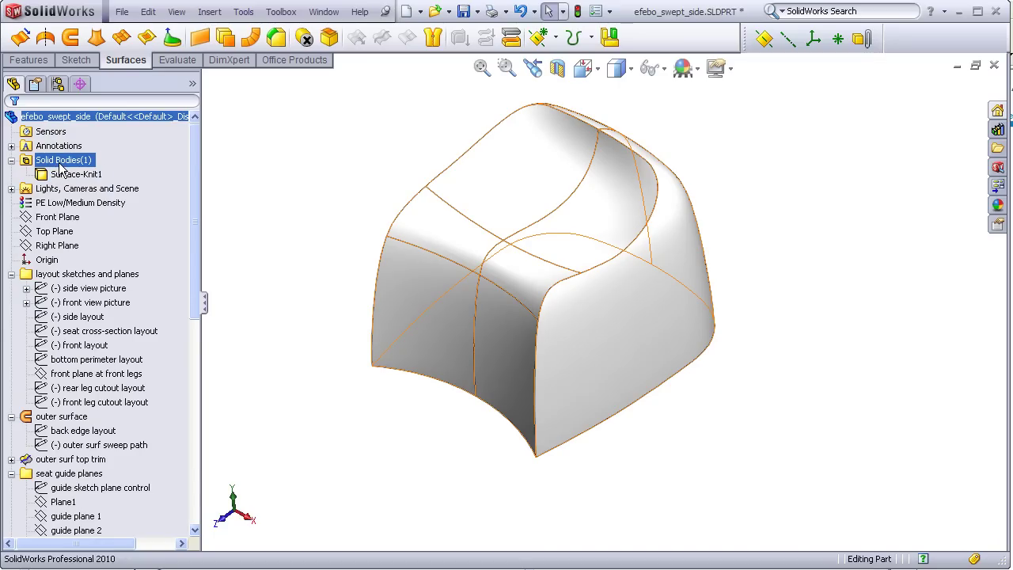
{"action": "left_click", "coordinate": [137, 157]}
- Fillet the chair's top outer edge with an 8 mm radius
{"action": "left_click", "coordinate": [277, 38]}
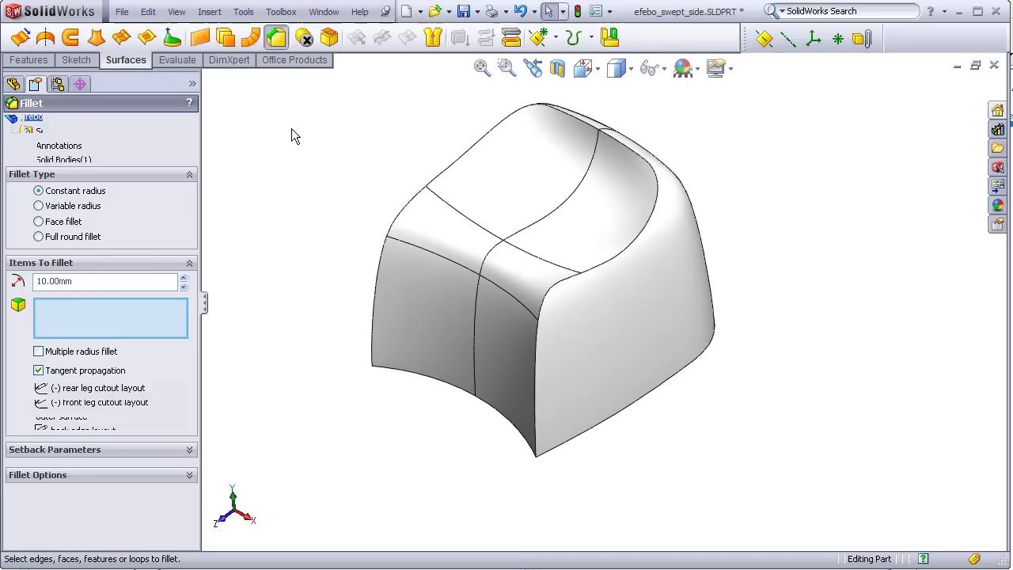
{"action": "type", "text": "8"}
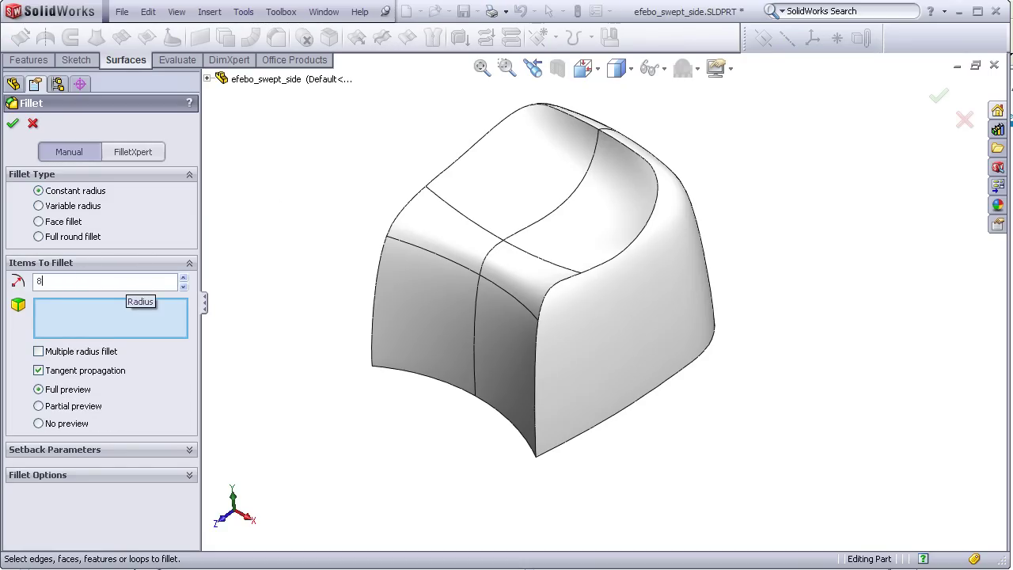
{"action": "left_click", "coordinate": [535, 381]}
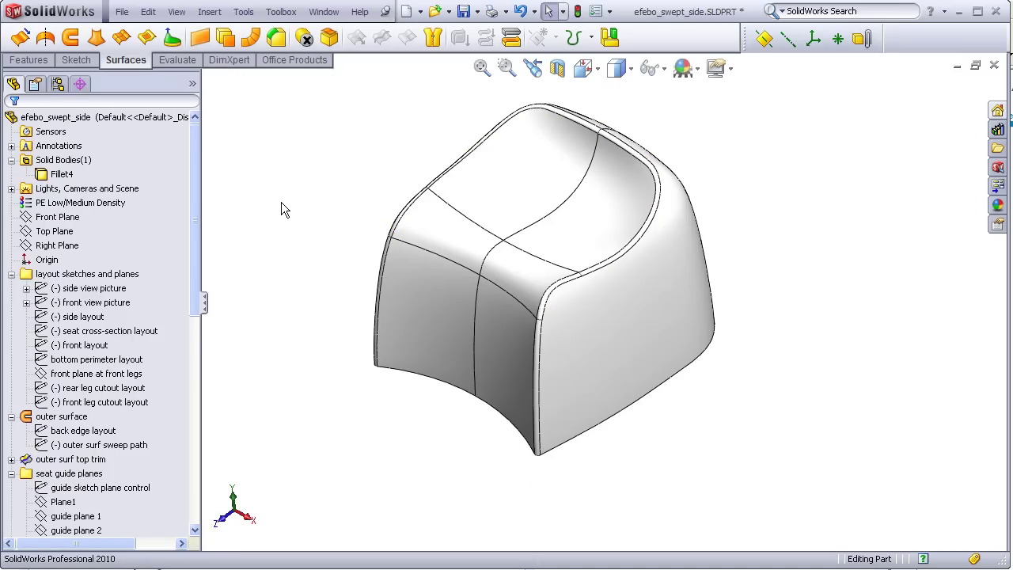
{"action": "middle_click_drag", "start_coordinate": [332, 323], "coordinate": [299, 152]}
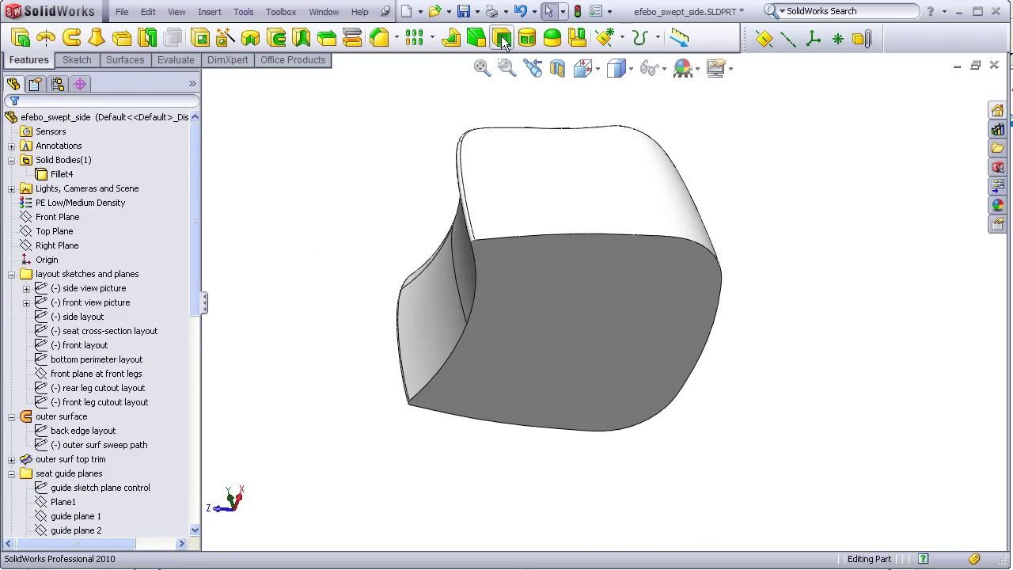
- Apply a 5 mm Shell with the chair's flat bottom face removed
{"action": "left_click", "coordinate": [502, 37]}
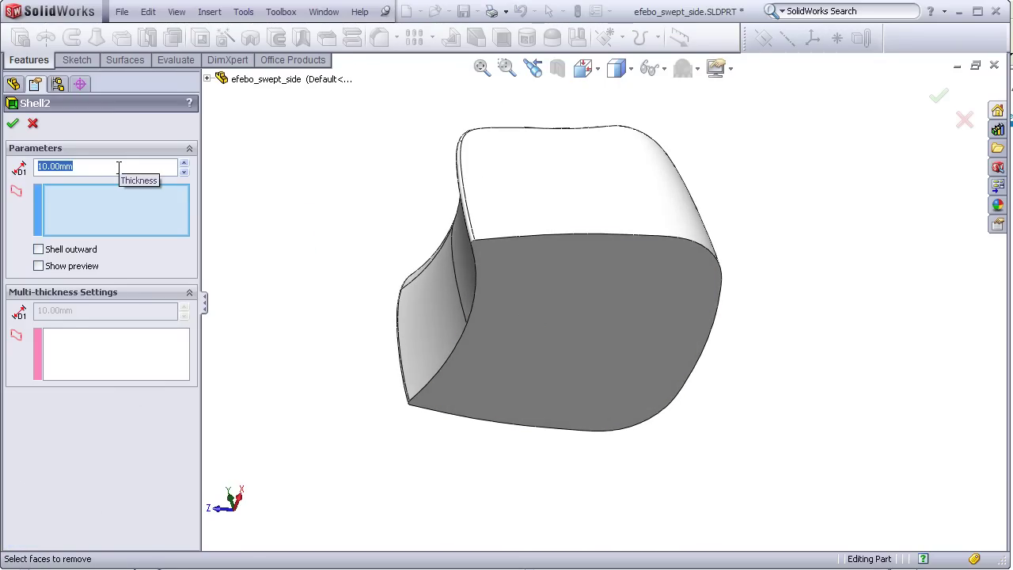
{"action": "type", "text": "5"}
{"action": "left_click", "coordinate": [577, 351]}
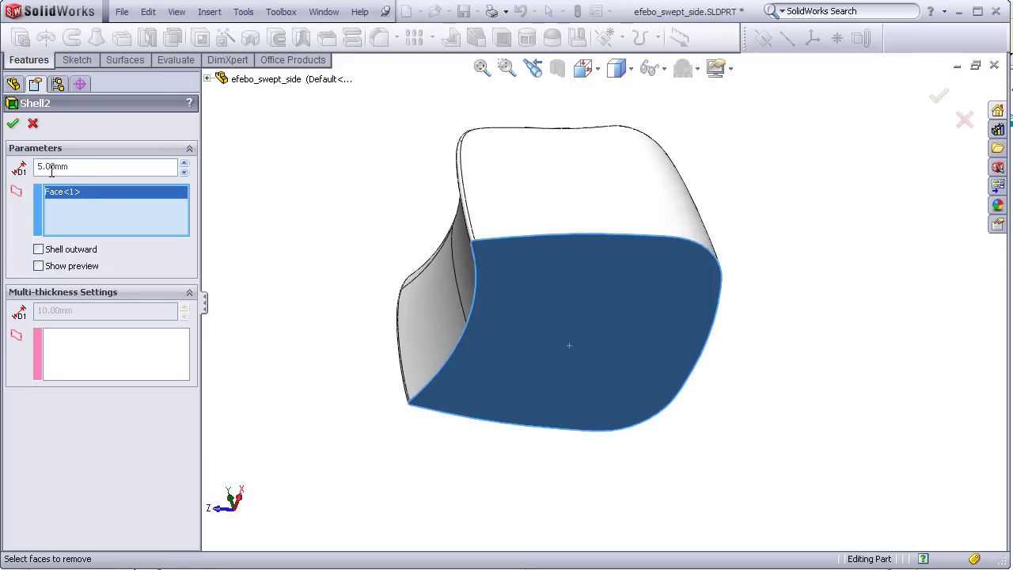
{"action": "left_click", "coordinate": [14, 124]}
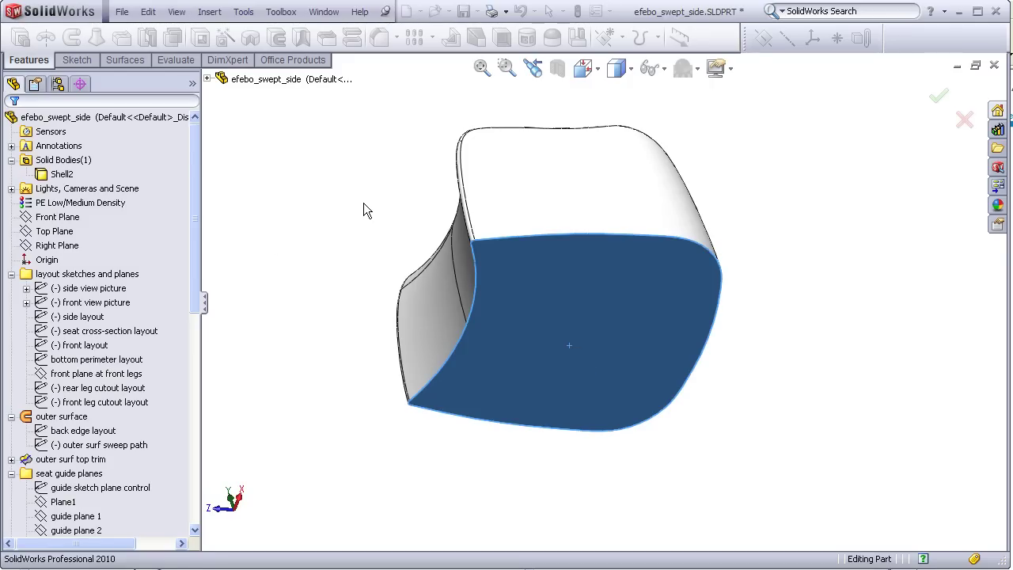